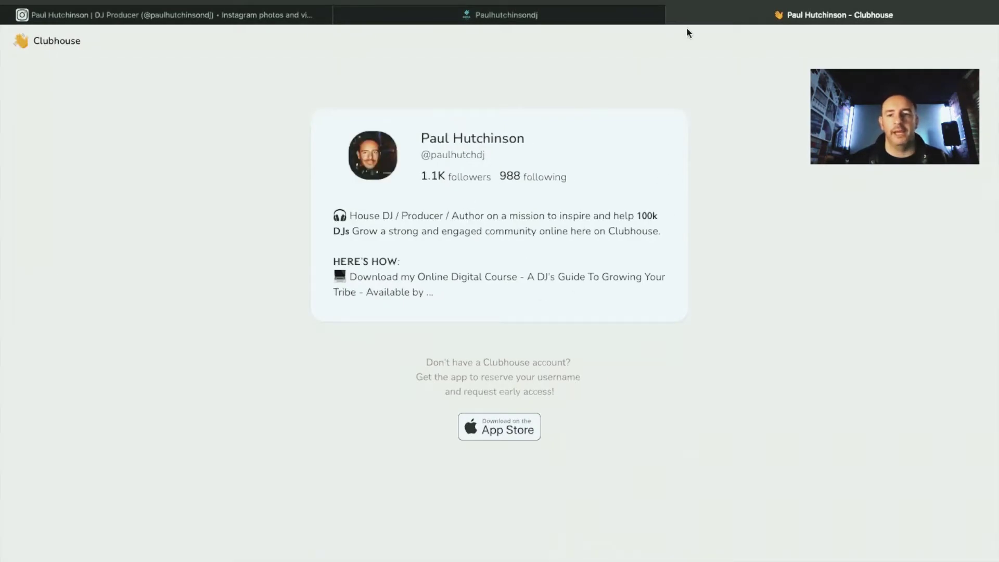
Close the Clubhouse profile page, view the personal website linked on the bio page, and return to the bio page
left_click(674, 15)
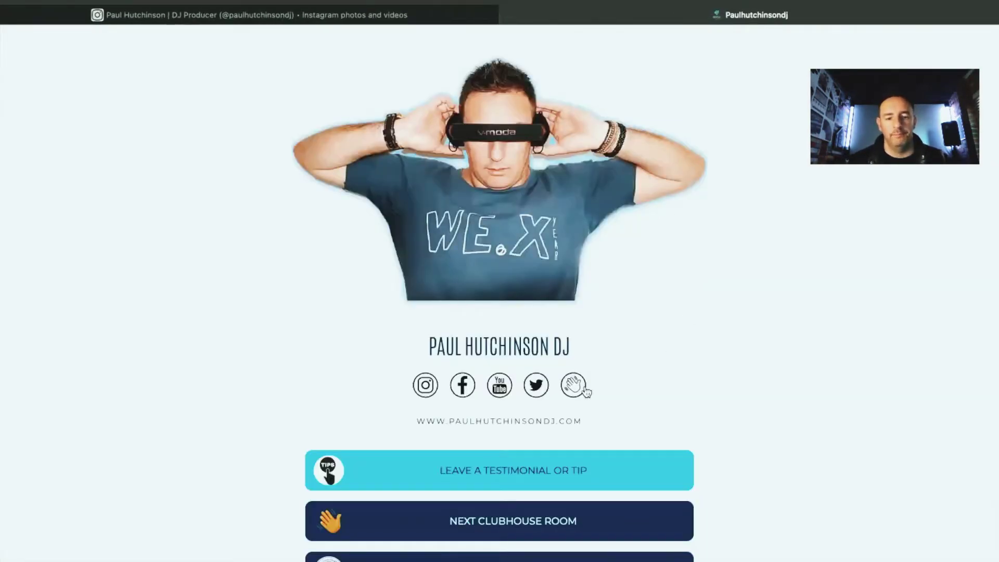
left_click(495, 420)
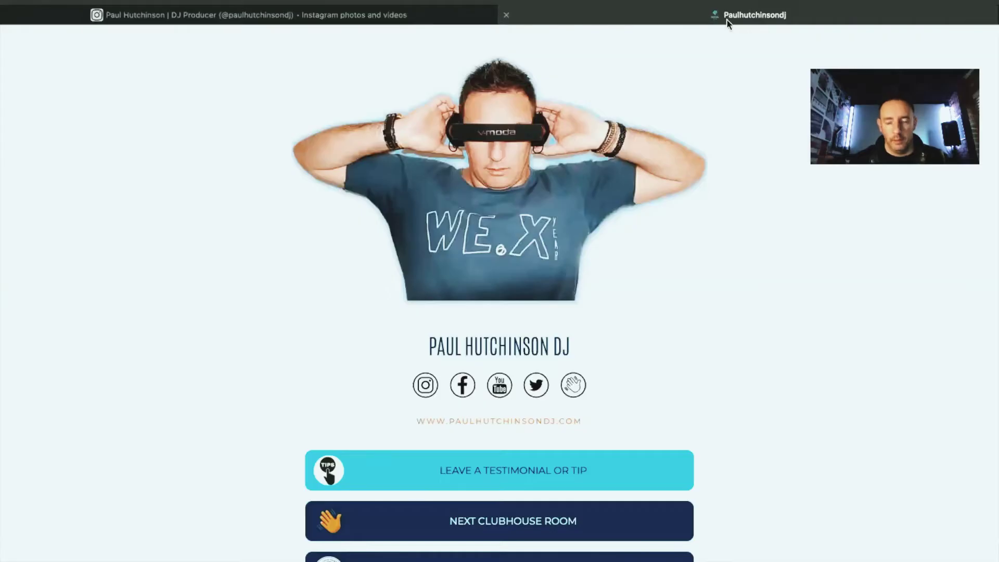
left_click(674, 16)
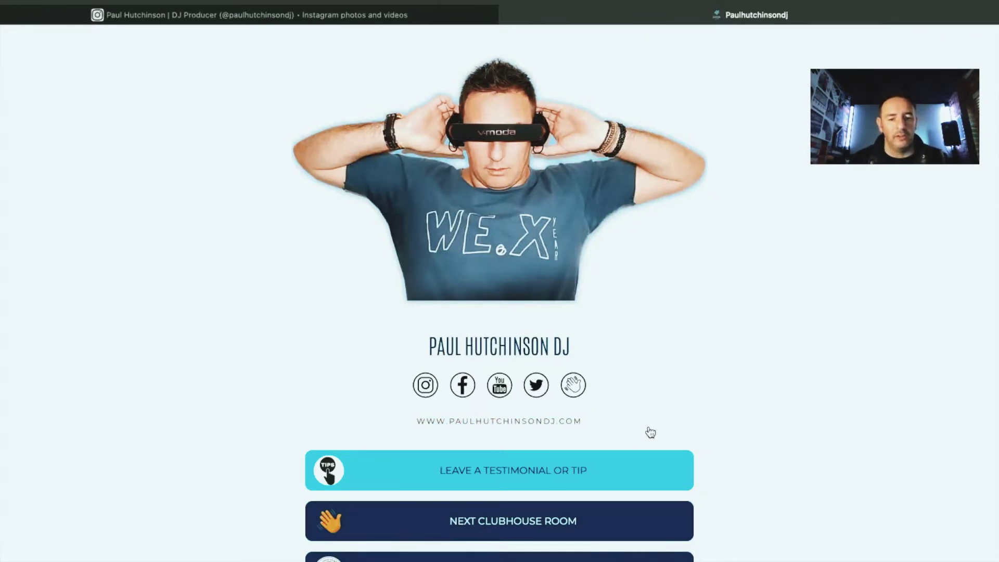
Look over the bio page's links, examine the comment form and PayPal option under Leave a Testimonial or Tip, and collapse that section
scroll(651, 433, "down", 5)
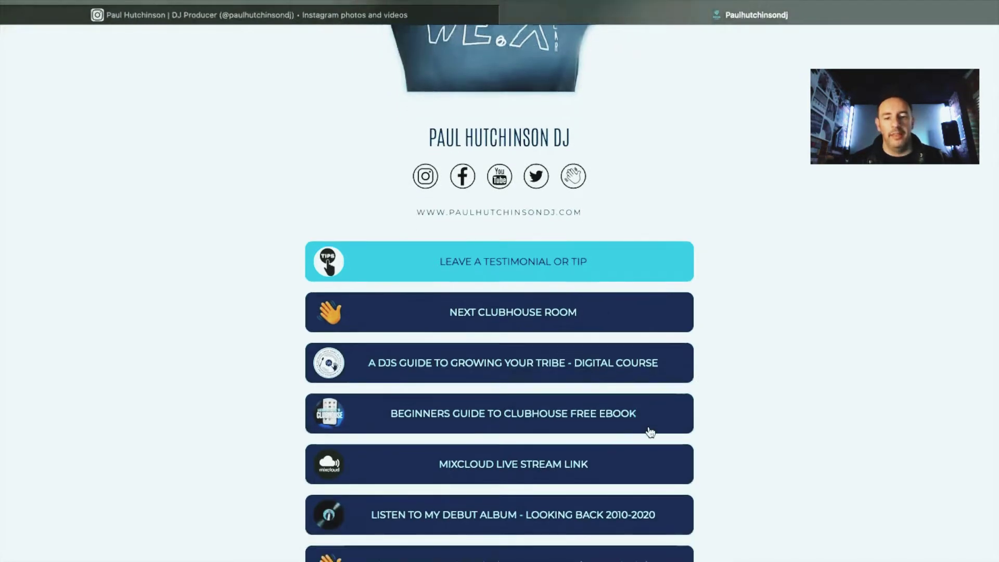
scroll(775, 490, "up", 5)
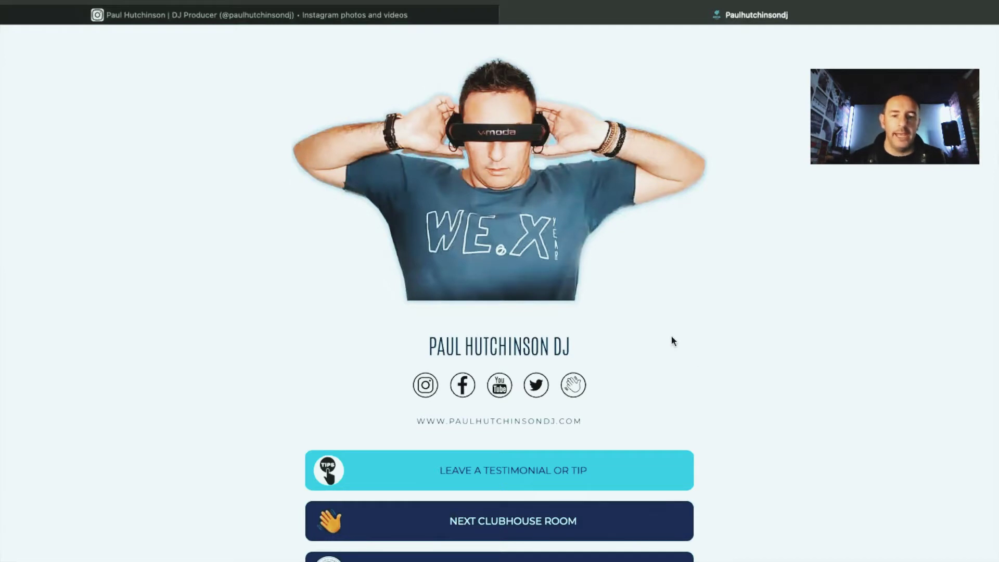
scroll(671, 339, "down", 3)
scroll(672, 340, "down", 1)
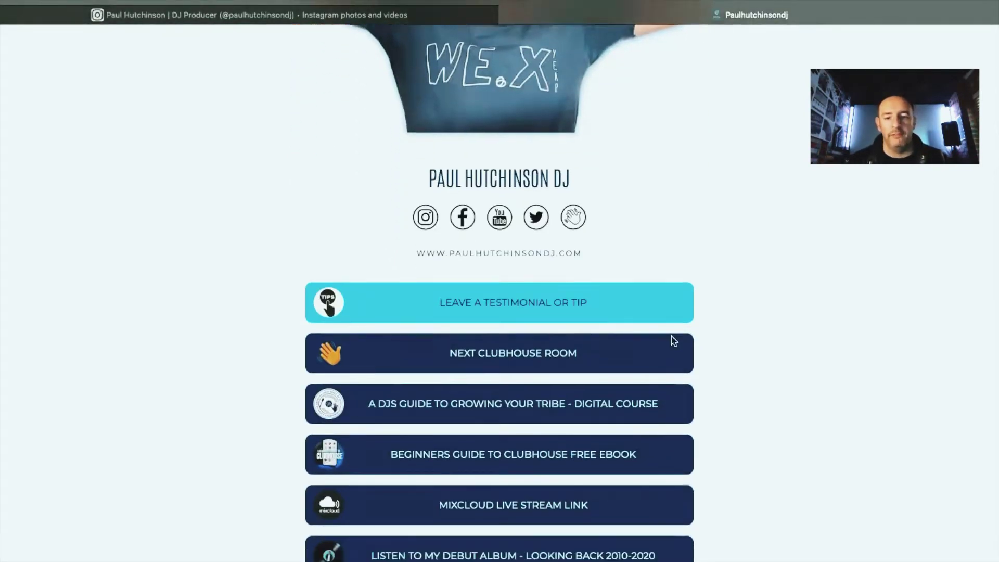
left_click(551, 259)
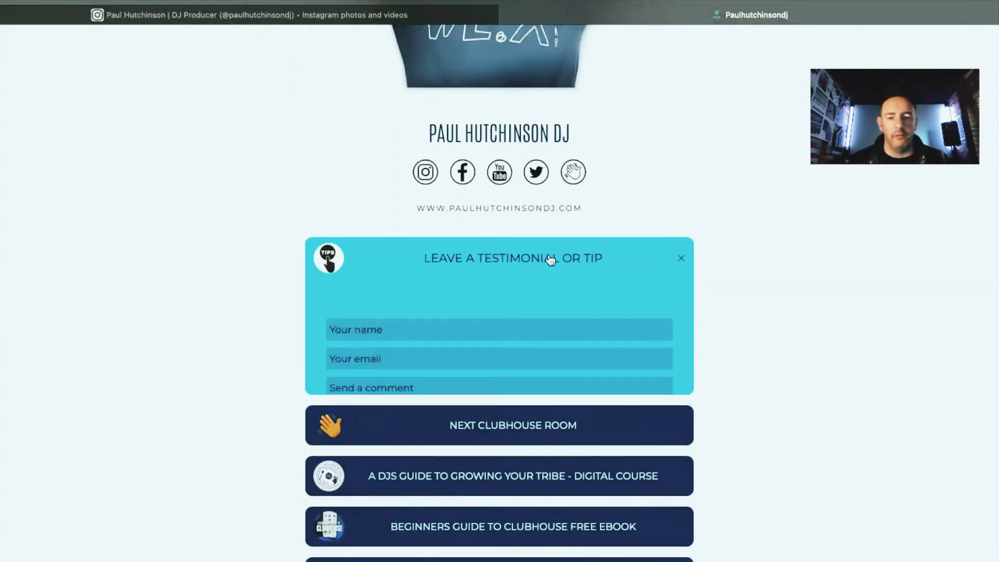
scroll(638, 447, "down", 4)
scroll(636, 446, "down", 3)
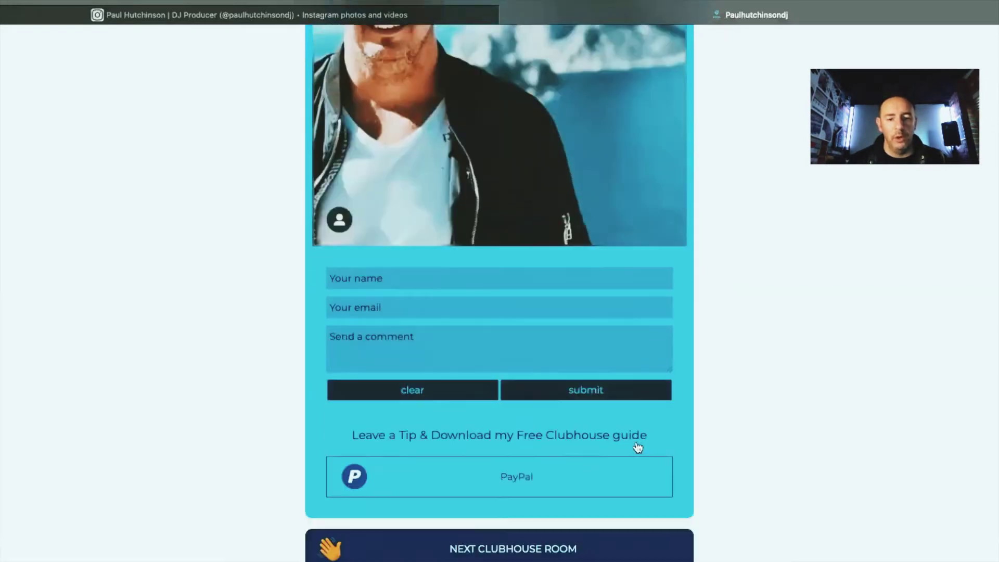
scroll(605, 289, "up", 6)
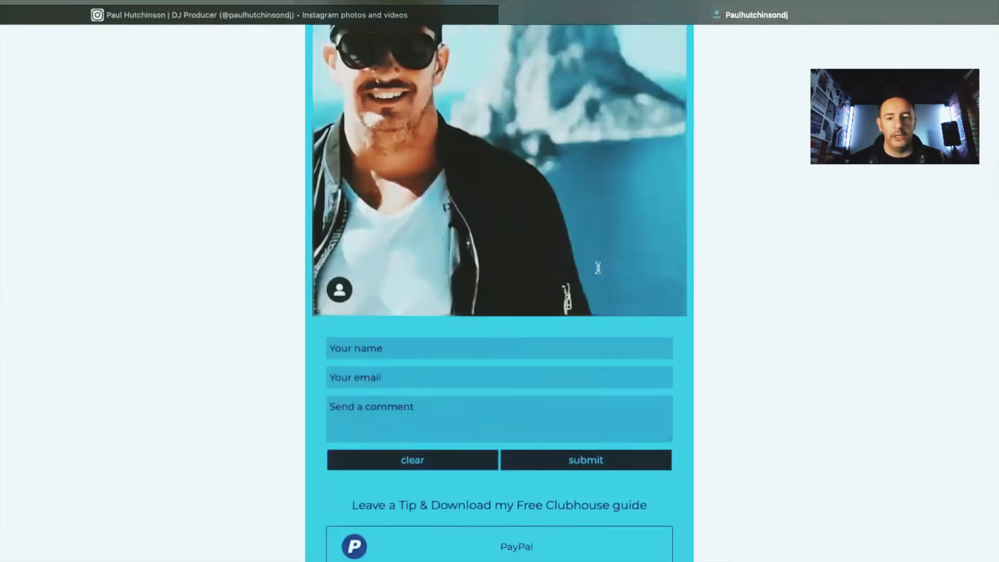
left_click(681, 156)
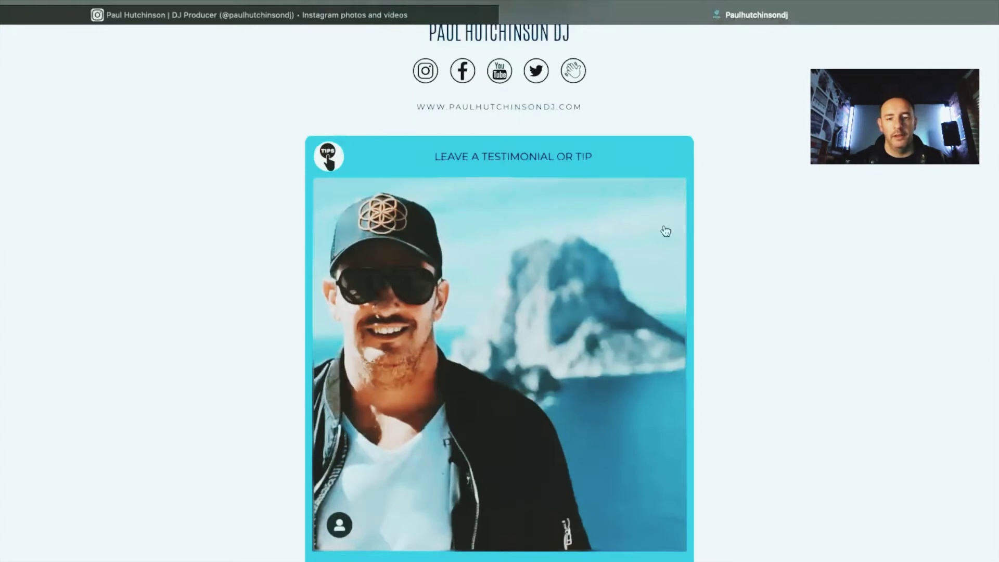
Look through the remaining link buttons and open the Mixcloud Live Stream link
scroll(637, 437, "up", 3)
scroll(635, 436, "down", 1)
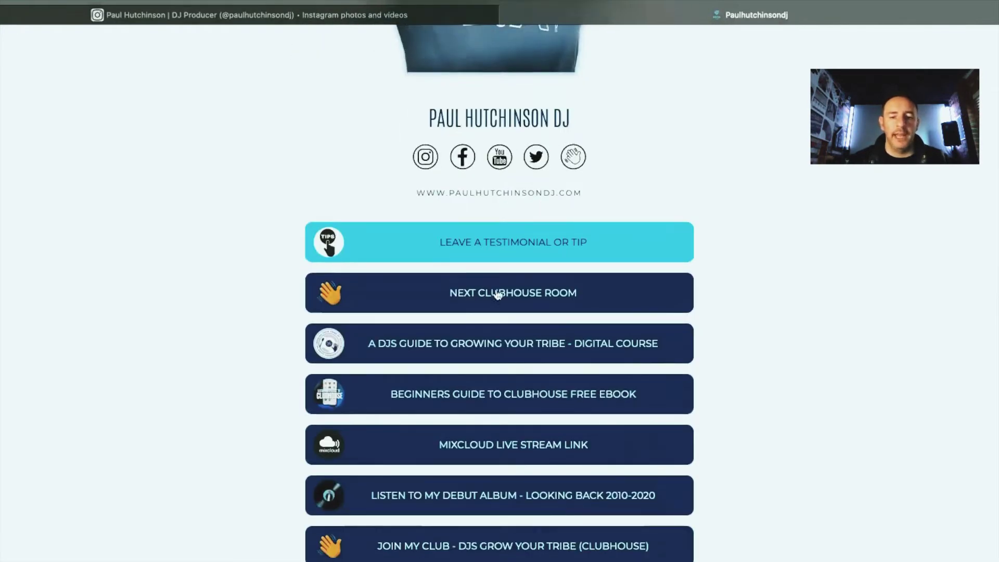
scroll(508, 435, "down", 1)
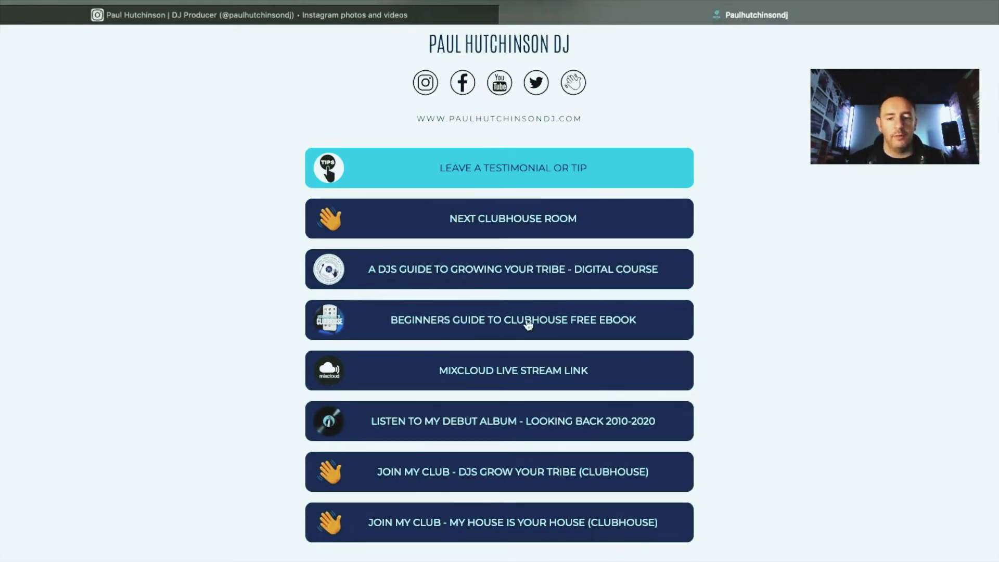
left_click(513, 373)
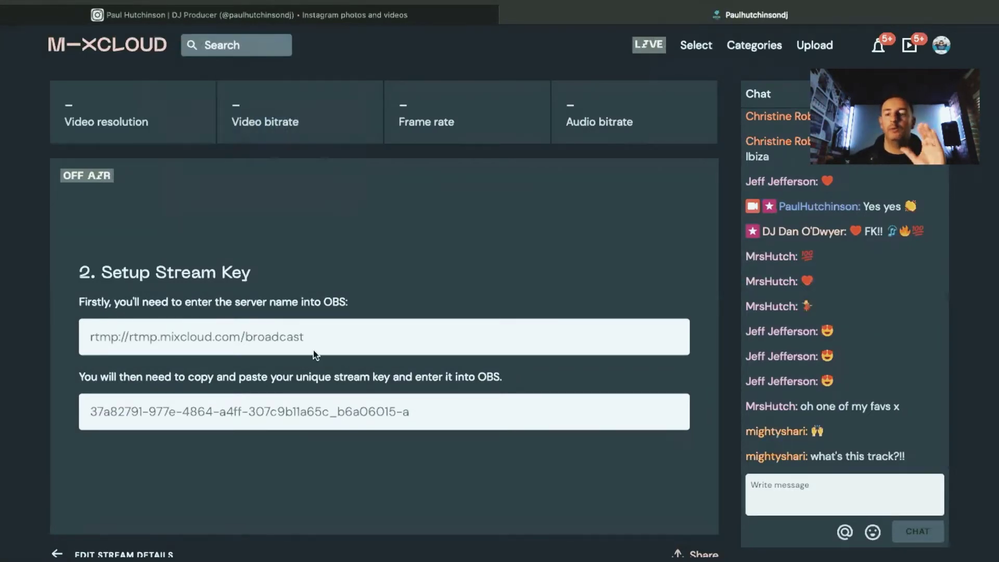
View the debut album Looking Back 2010-2020 through its link on the bio page, and return to the bio page
scroll(452, 522, "down", 6)
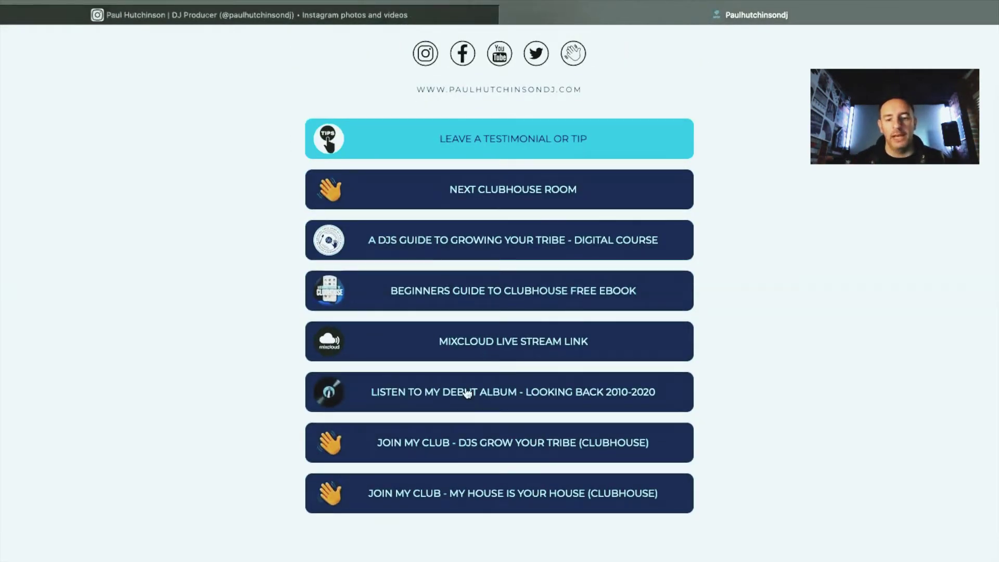
left_click(468, 394)
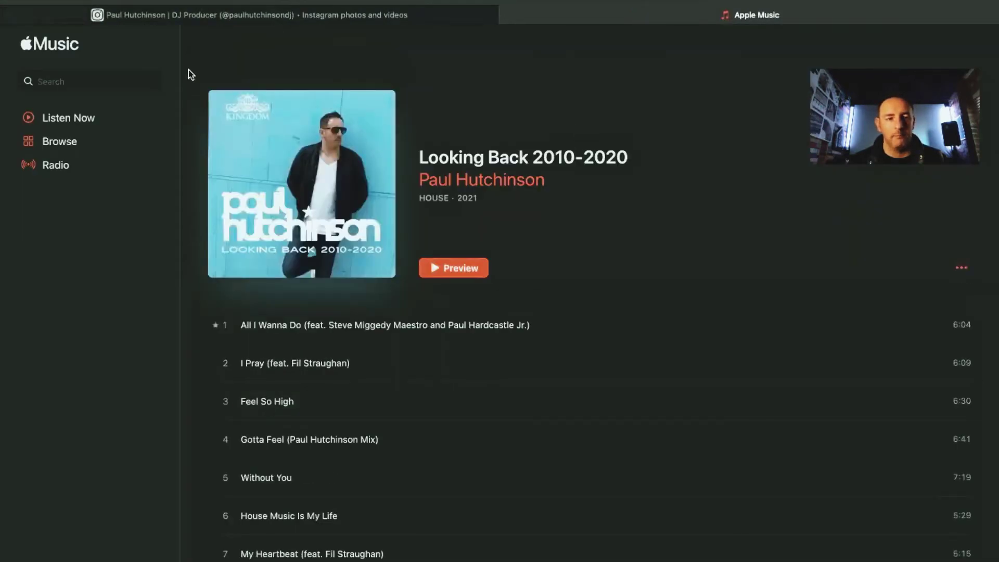
key("super+bracketleft")
View the DJs Grow Your Tribe club on Clubhouse through its Join My Club link, and return to the bio page
scroll(526, 423, "down", 3)
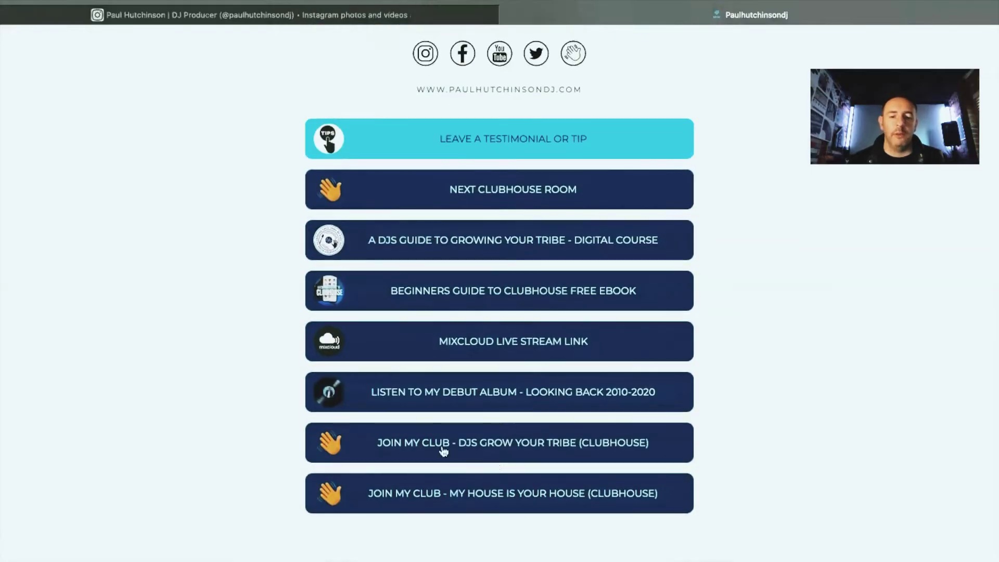
left_click(498, 445)
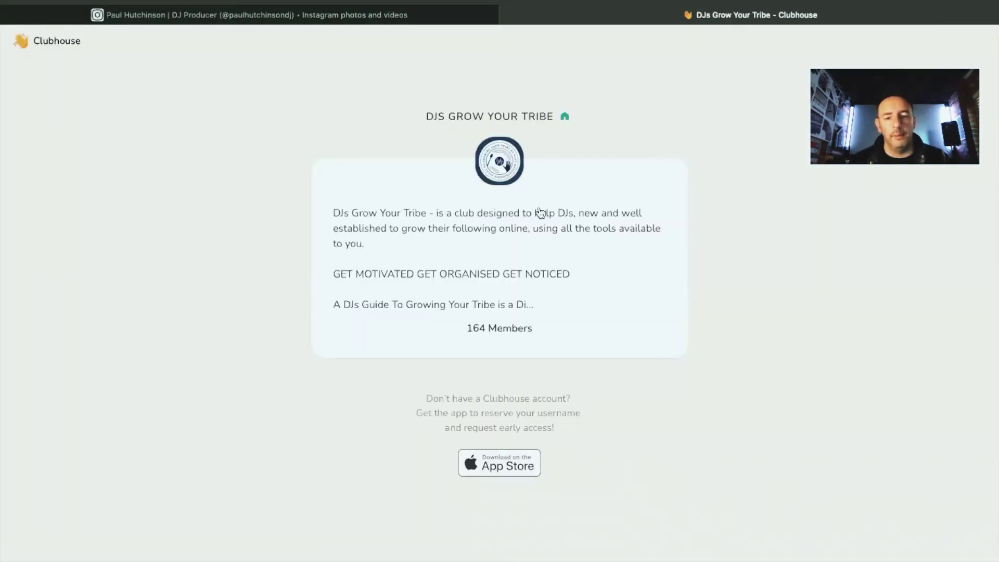
mouse_move(509, 31)
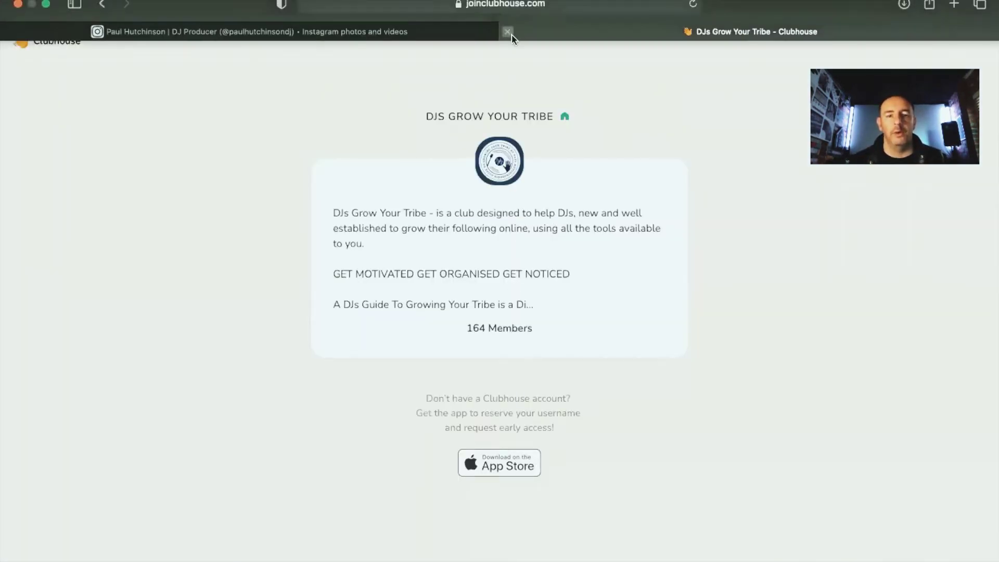
left_click(102, 5)
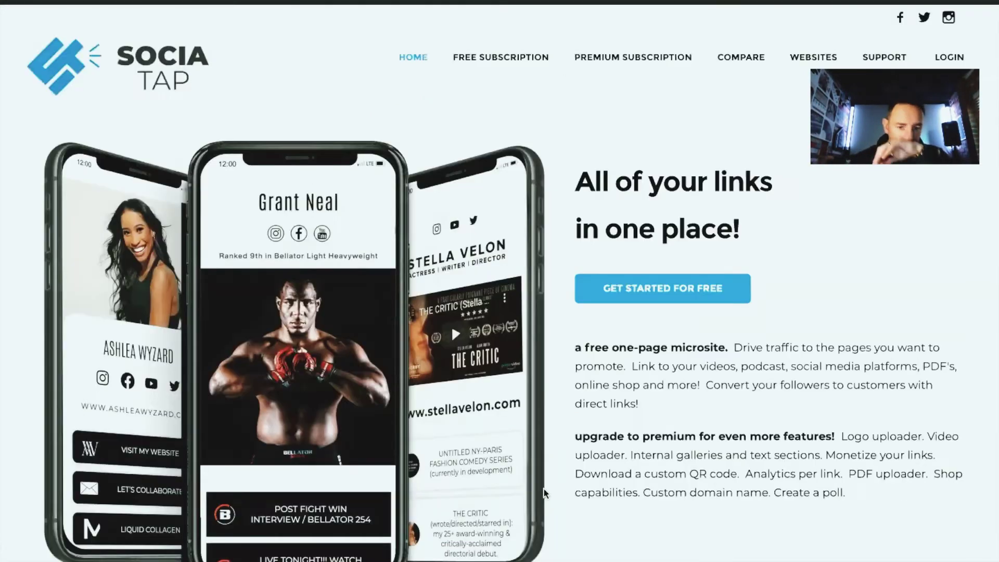
Look over the SociaTap home page and browse the free themes on the Free Subscription page
scroll(544, 492, "down", 1)
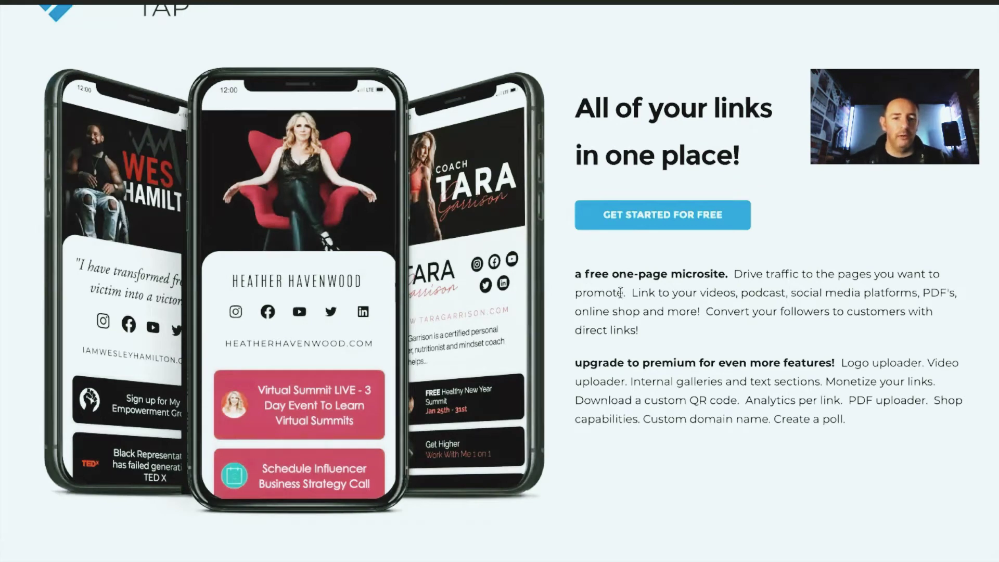
scroll(620, 294, "up", 1)
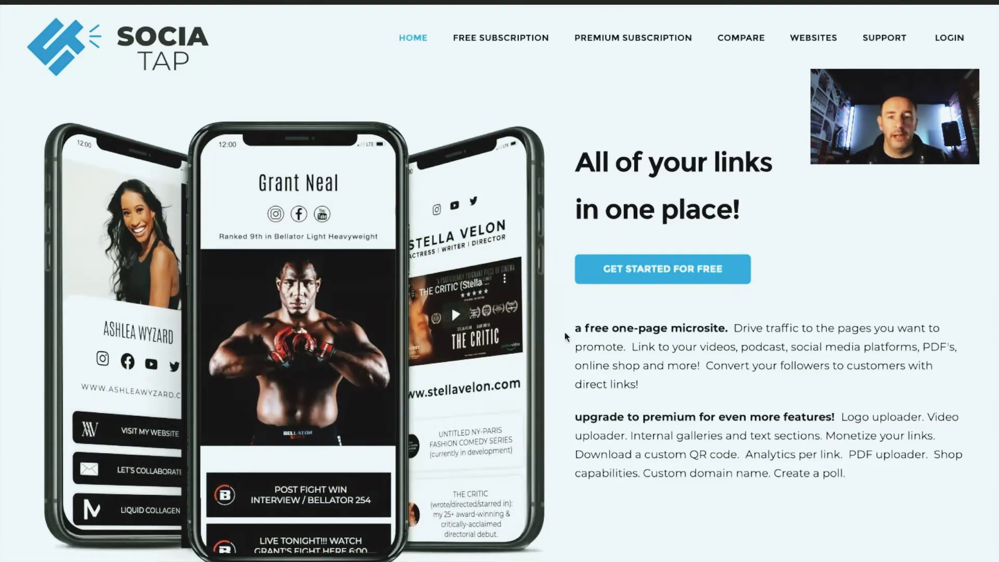
left_click(501, 38)
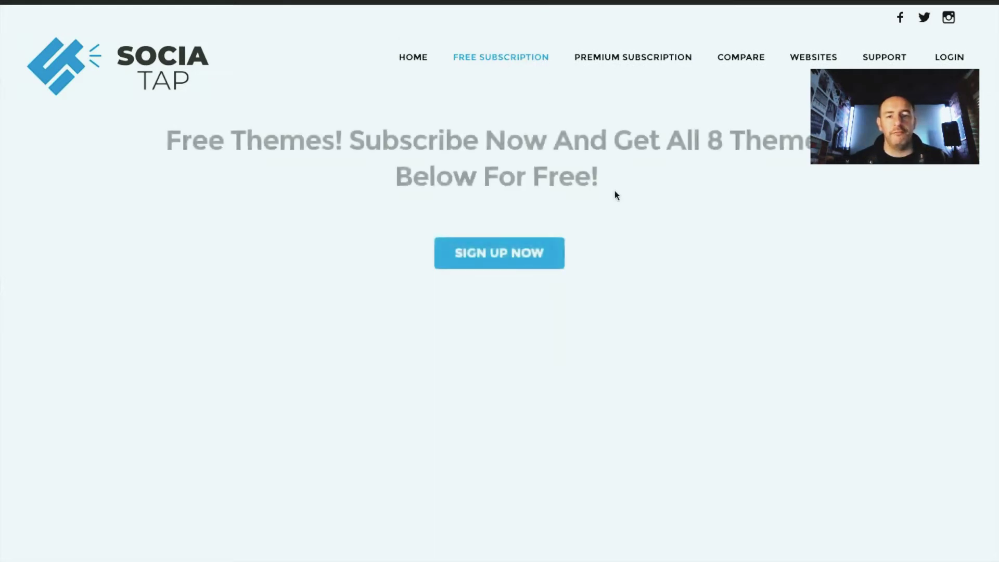
scroll(573, 367, "down", 2)
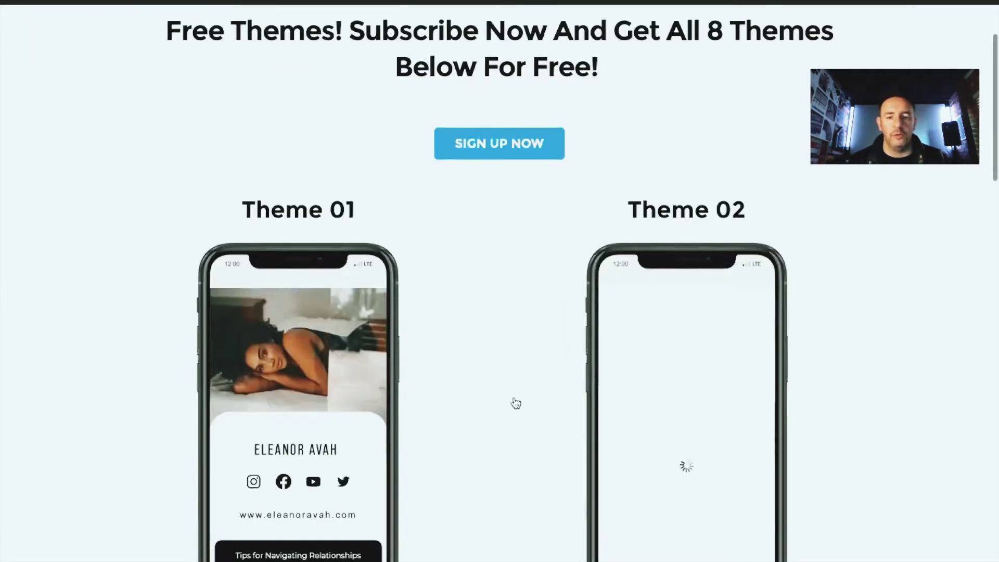
scroll(516, 403, "down", 6)
scroll(515, 403, "down", 8)
scroll(515, 403, "down", 8)
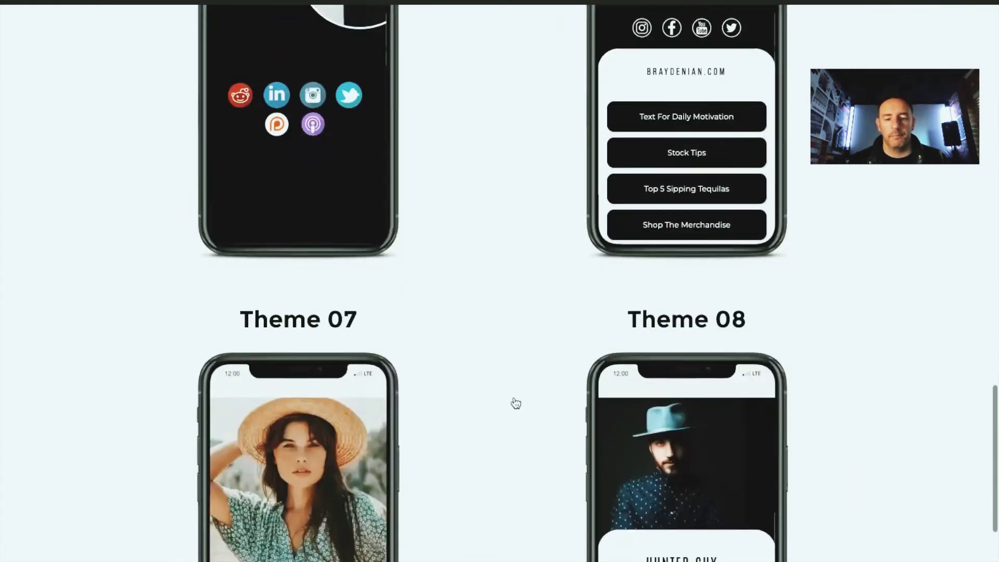
scroll(516, 403, "down", 4)
scroll(516, 403, "up", 20)
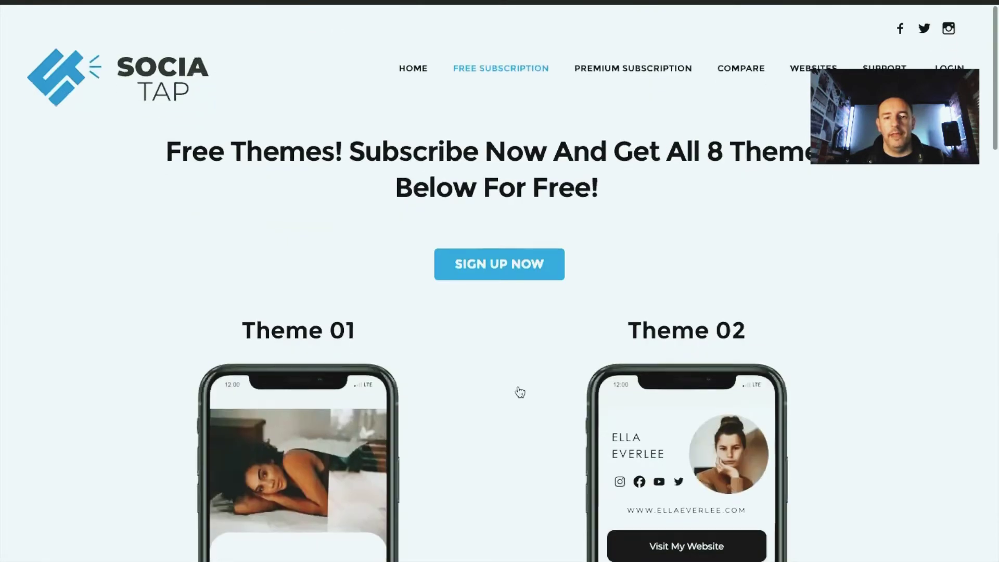
Browse the themes offered on the Premium Subscription page
left_click(633, 57)
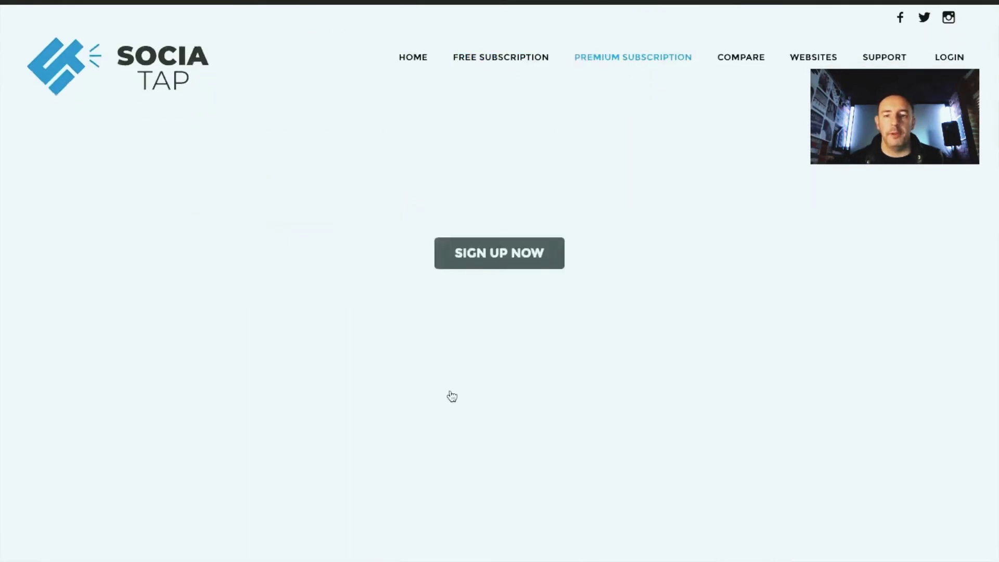
scroll(647, 453, "down", 2)
scroll(647, 453, "up", 2)
scroll(649, 457, "down", 9)
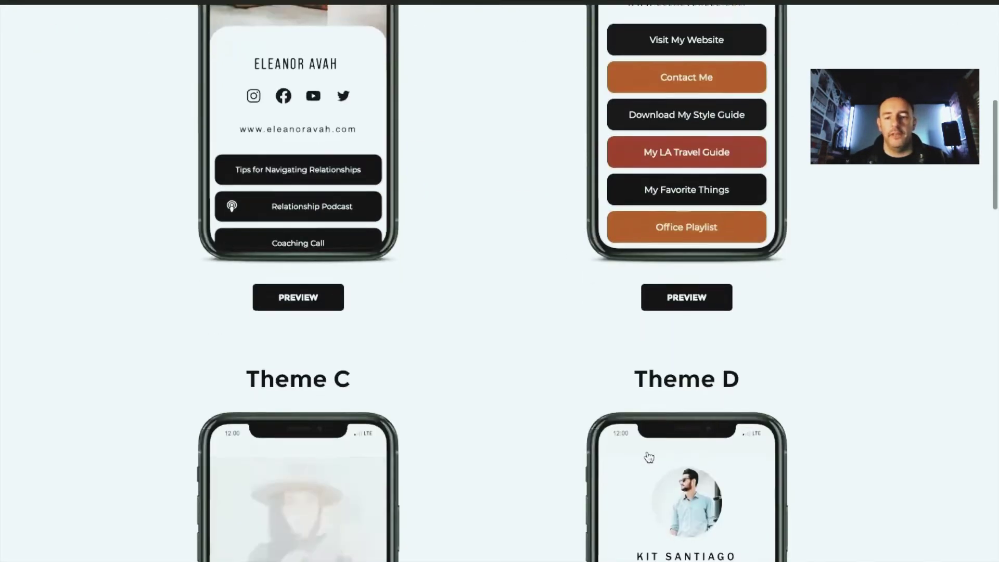
scroll(649, 457, "down", 18)
scroll(648, 456, "down", 14)
scroll(649, 457, "down", 3)
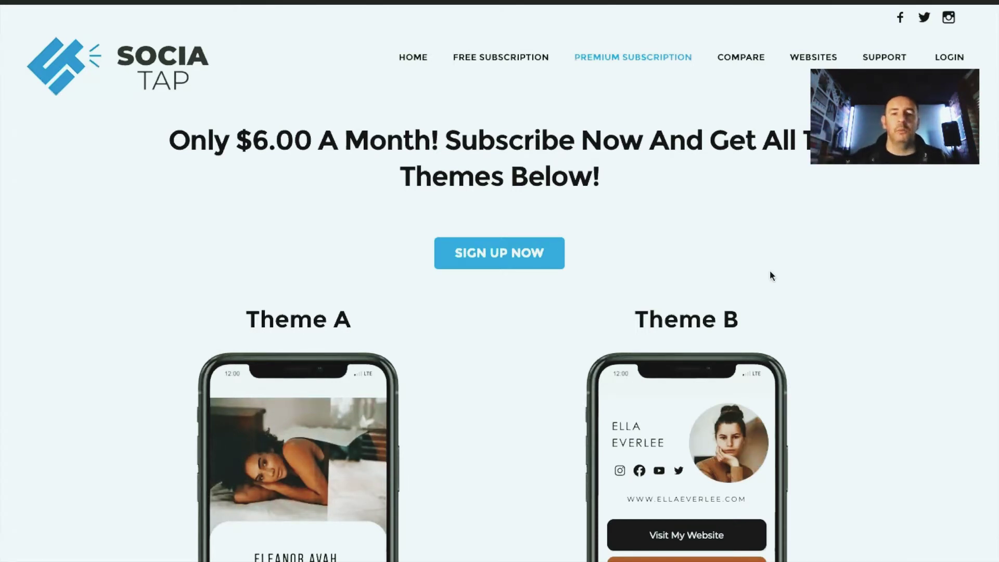
Compare the features of the Free and Premium plans in the plan comparison table
left_click(738, 53)
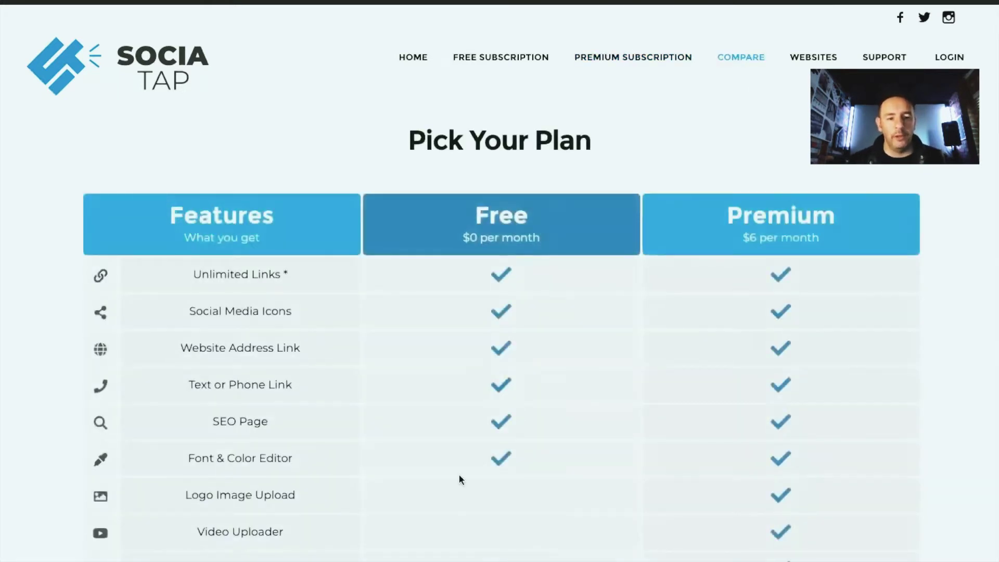
scroll(458, 474, "down", 2)
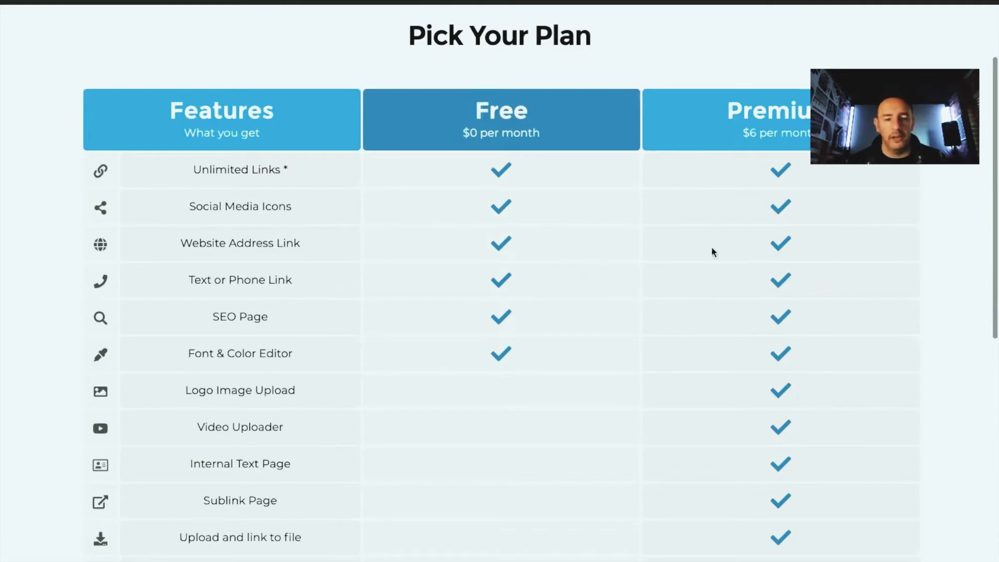
scroll(430, 395, "down", 2)
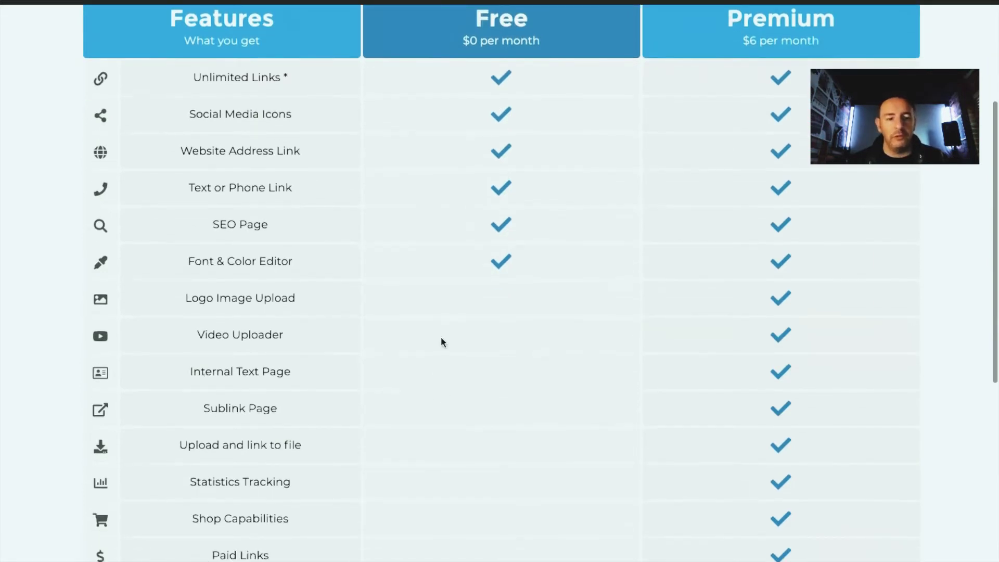
scroll(483, 312, "down", 1)
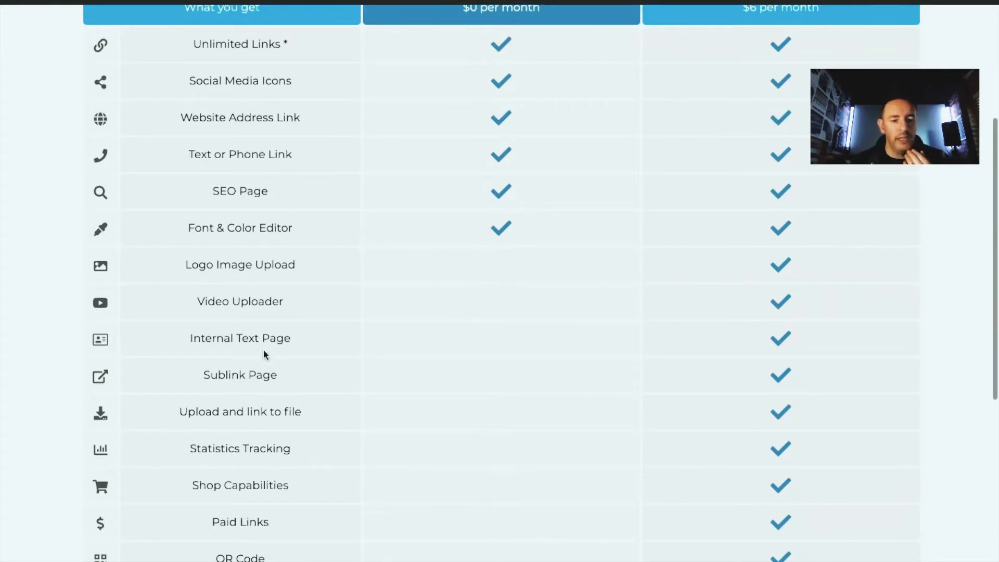
scroll(272, 390, "down", 2)
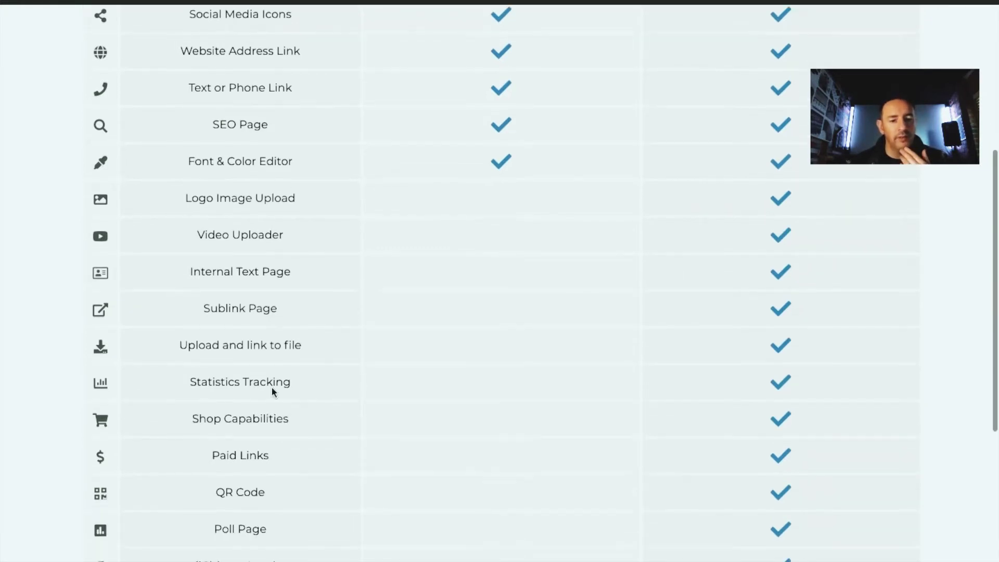
scroll(272, 391, "down", 1)
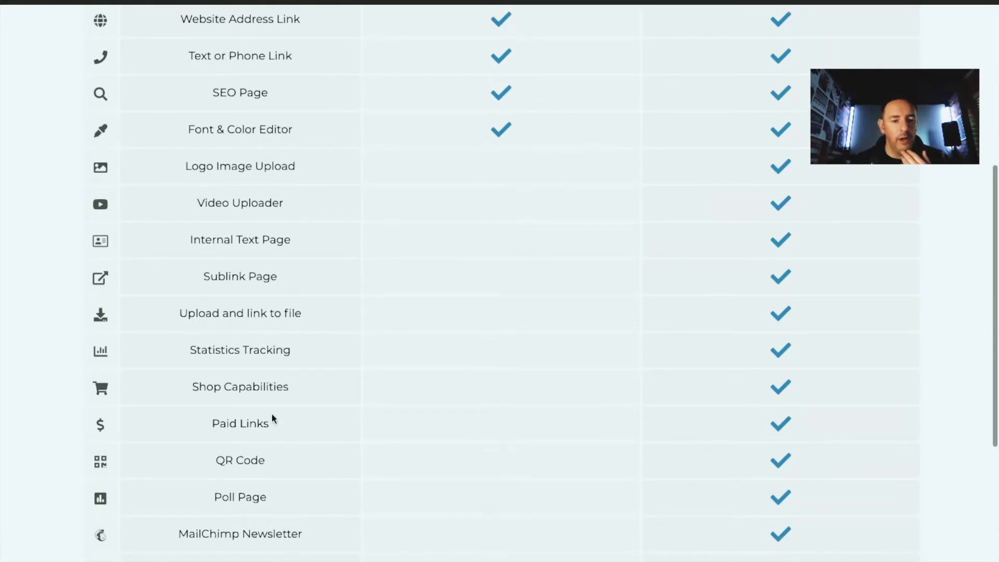
scroll(272, 415, "down", 2)
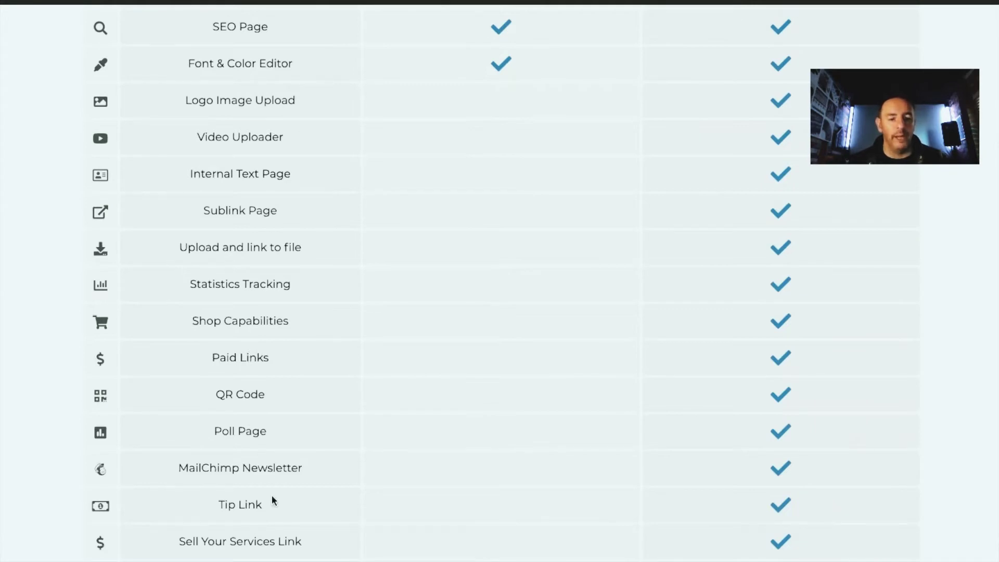
Review the Premium-only features and monthly prices in the Pick Your Plan table
scroll(271, 494, "down", 3)
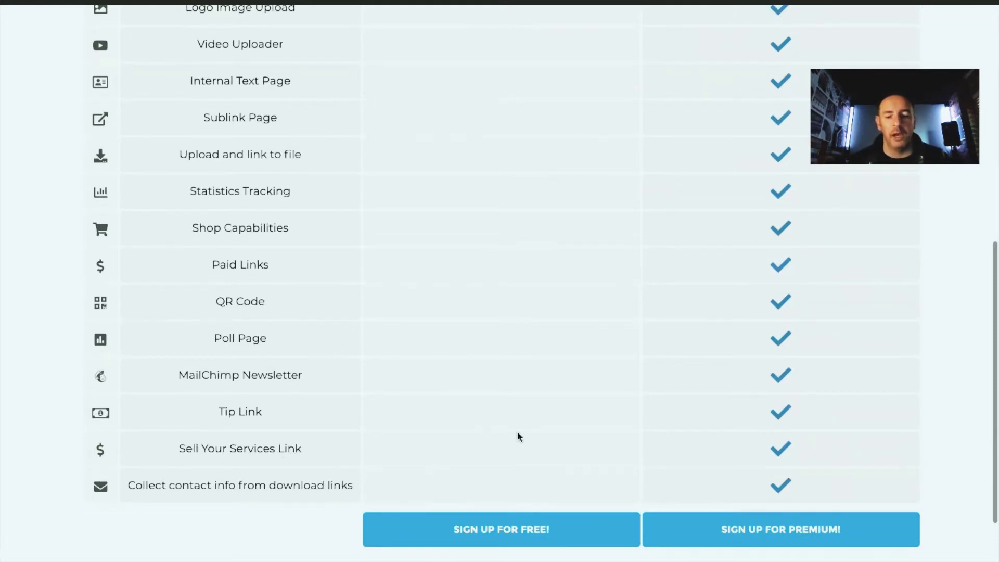
scroll(518, 436, "up", 10)
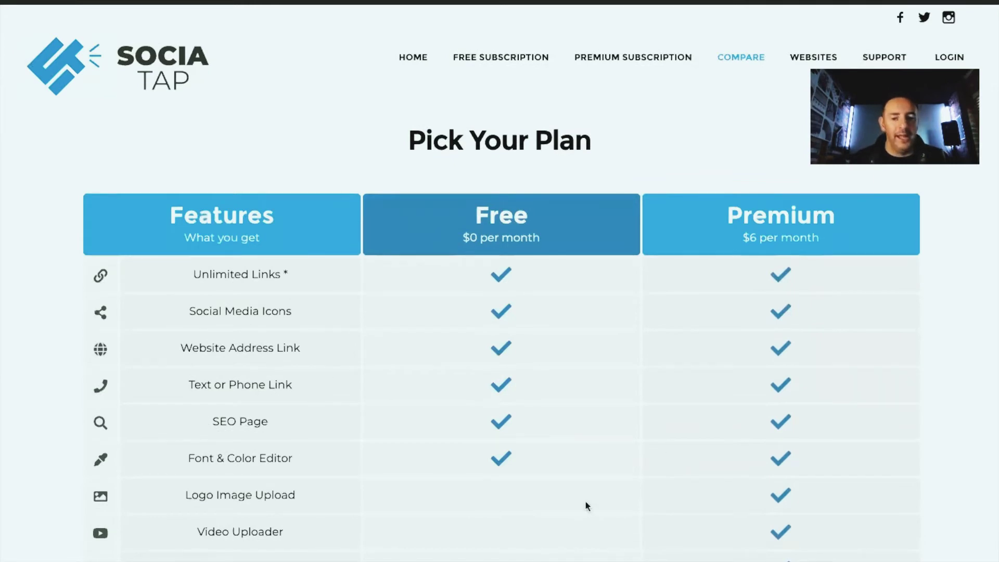
scroll(713, 513, "down", 10)
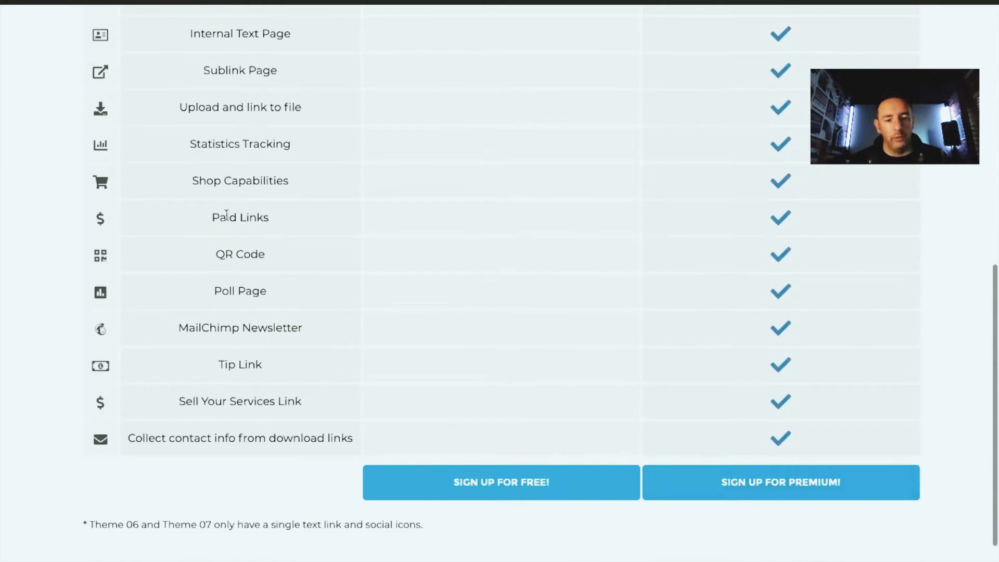
scroll(591, 355, "up", 10)
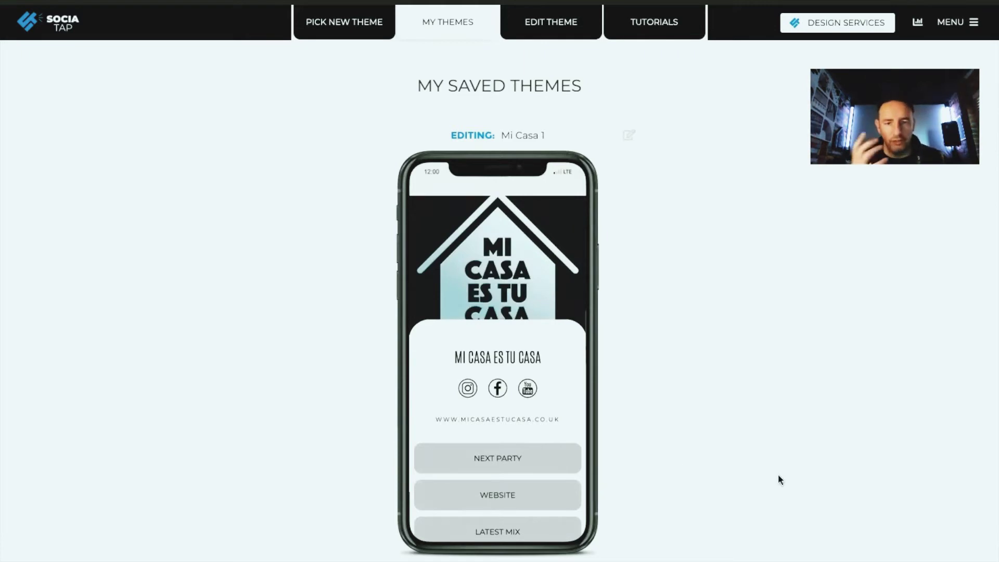
Pick a new theme and replace its placeholder avatar with the Mi Casa Es Tu Casa house logo image
left_click(352, 26)
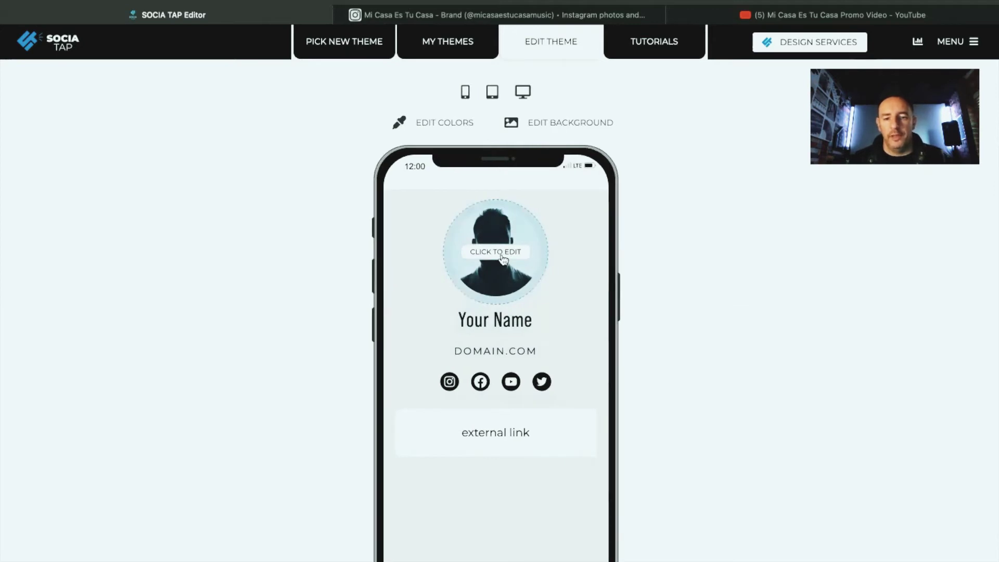
left_click(503, 259)
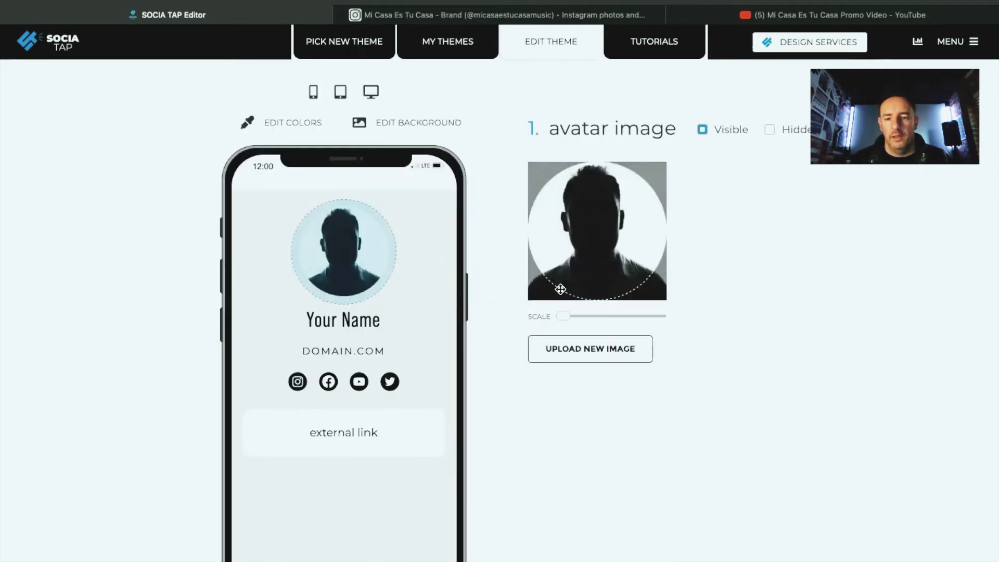
left_click(600, 350)
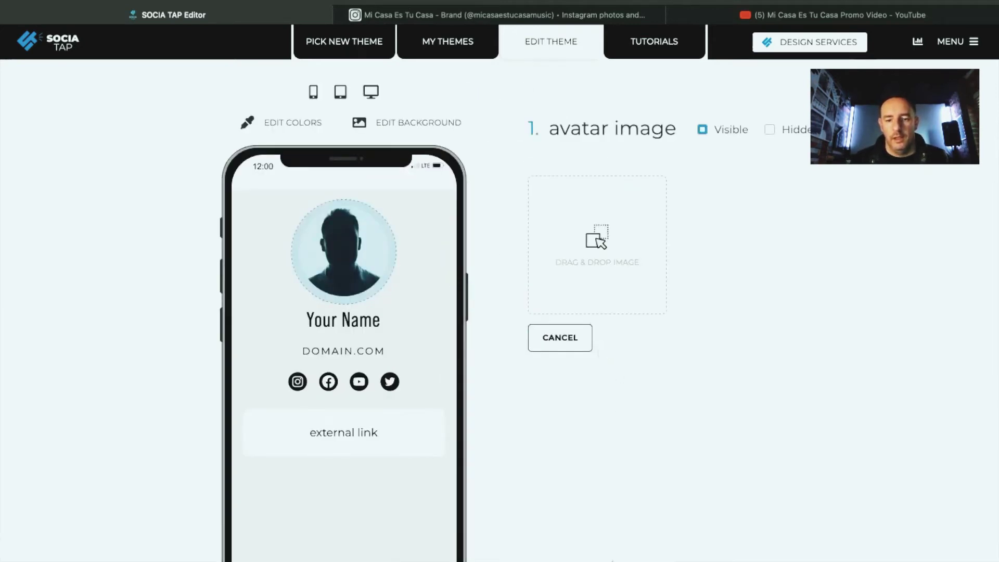
left_click(679, 351)
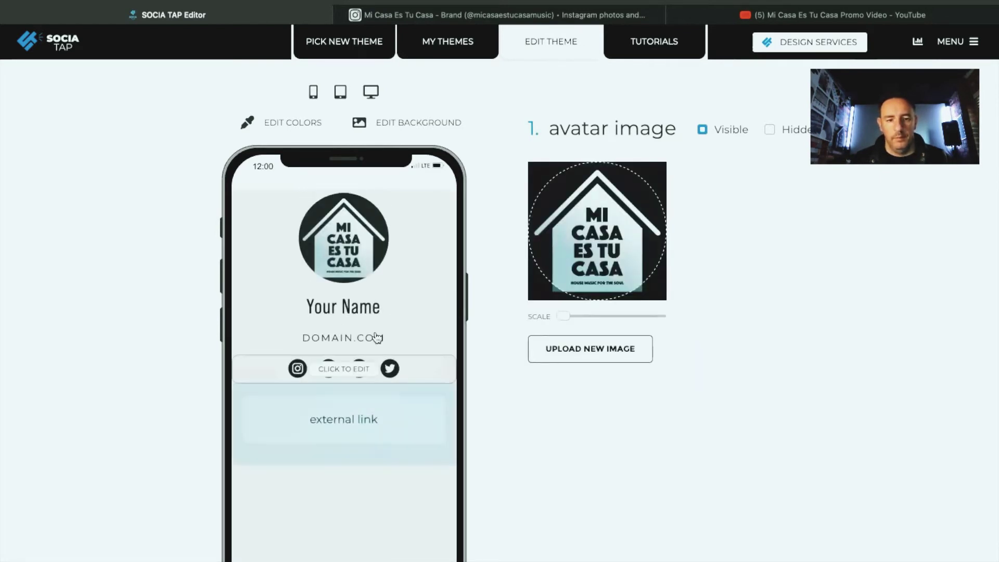
Change the page name from the placeholder to MI CASA ES TU CASA and save it
left_click(345, 319)
left_click_drag(617, 261, 524, 255)
type("MI CASA ES TU CASA")
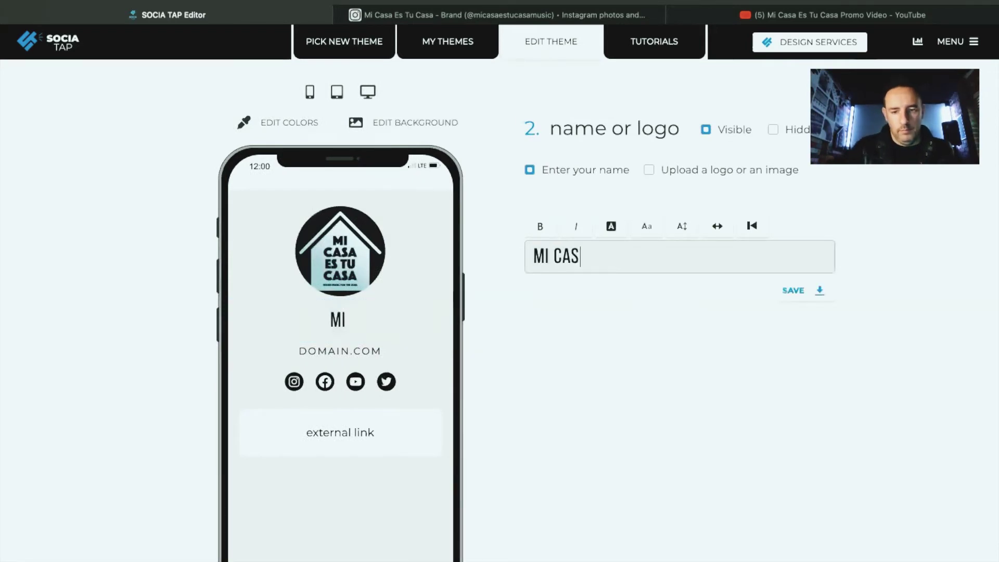
left_click(799, 290)
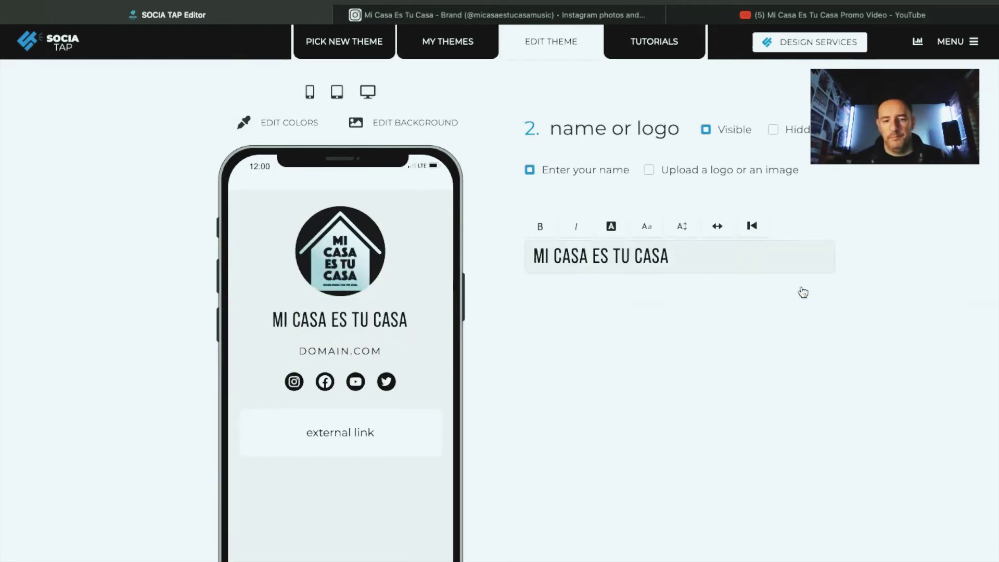
left_click(339, 351)
left_click(565, 300)
type("www.micasaestucasa")
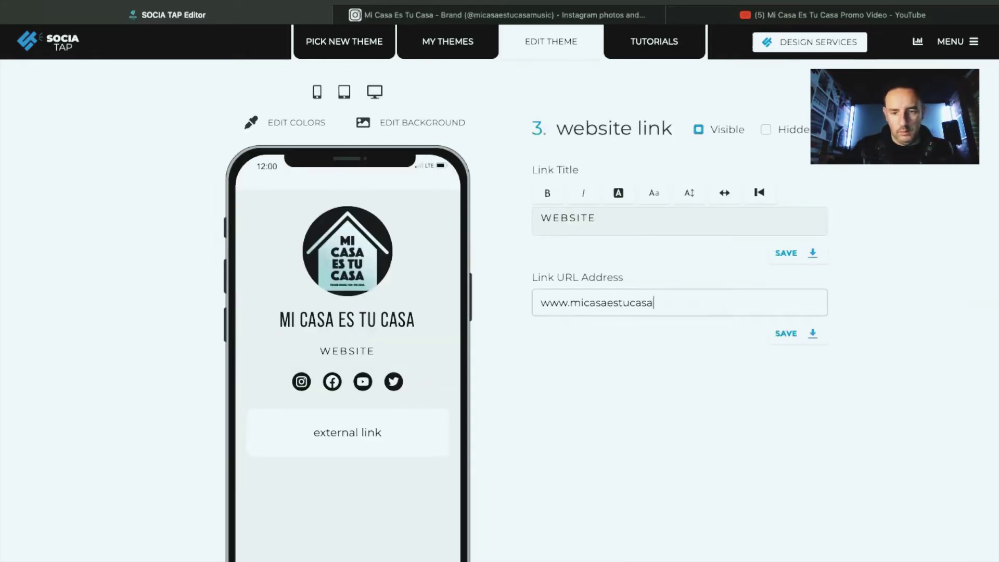
type(".co.uk")
left_click(787, 333)
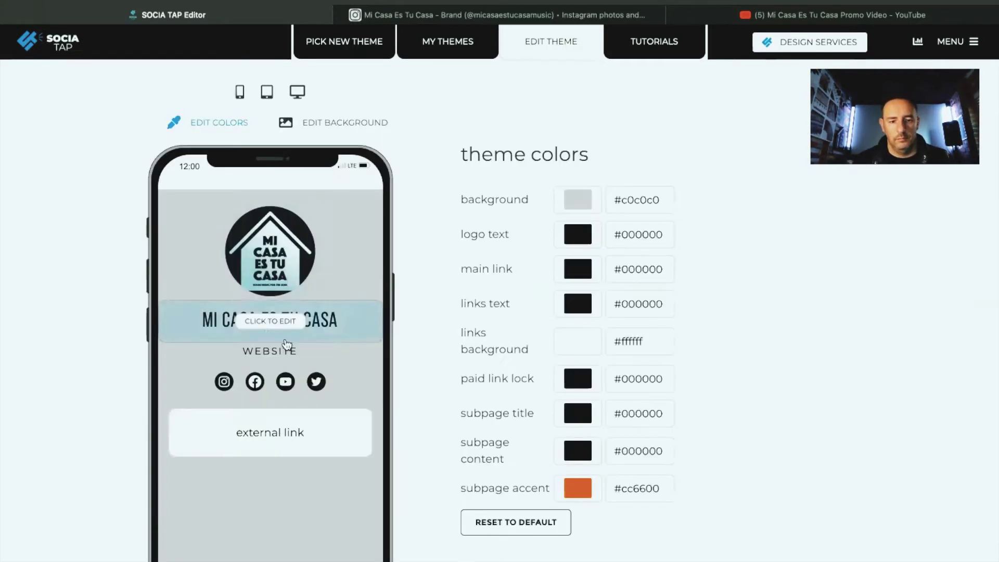
Set the social media links to the brand's Instagram, Facebook and YouTube addresses, leaving Twitter disabled
left_click(255, 389)
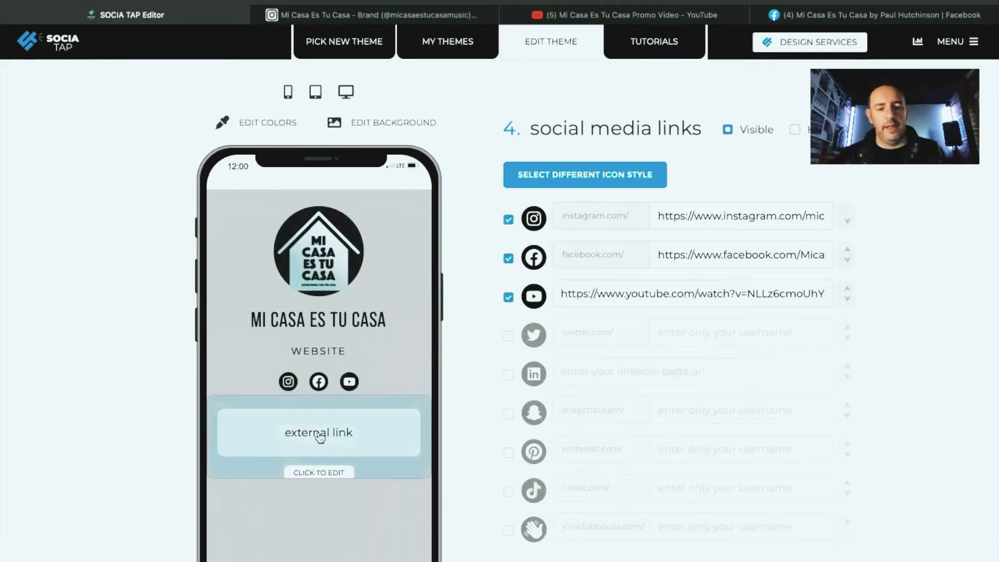
Check the available link types for the external link, keep External Link, and retitle its button PROMO VIDEO
left_click(321, 437)
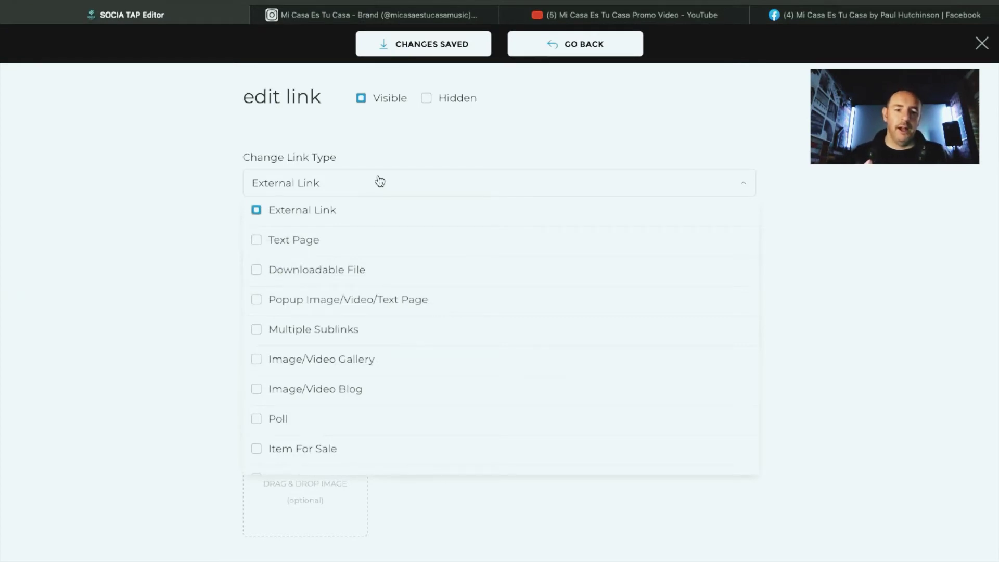
left_click(345, 180)
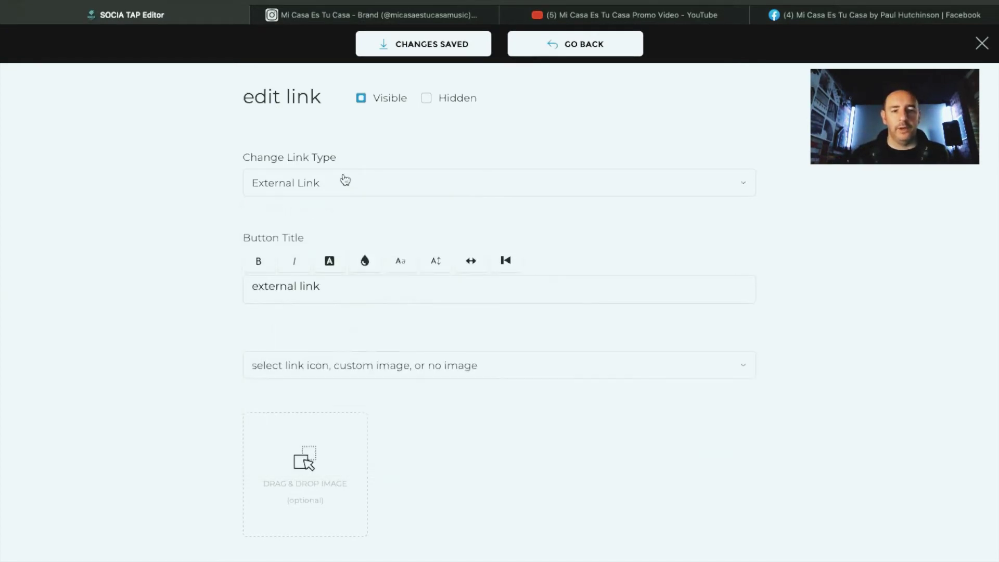
left_click(337, 295)
left_click_drag(337, 294, 232, 284)
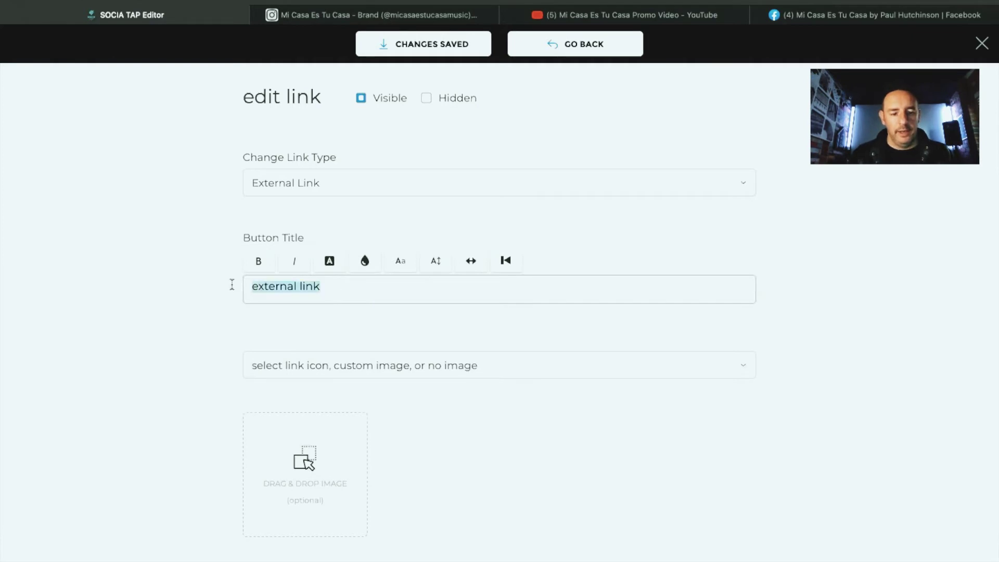
type("PROMO VID")
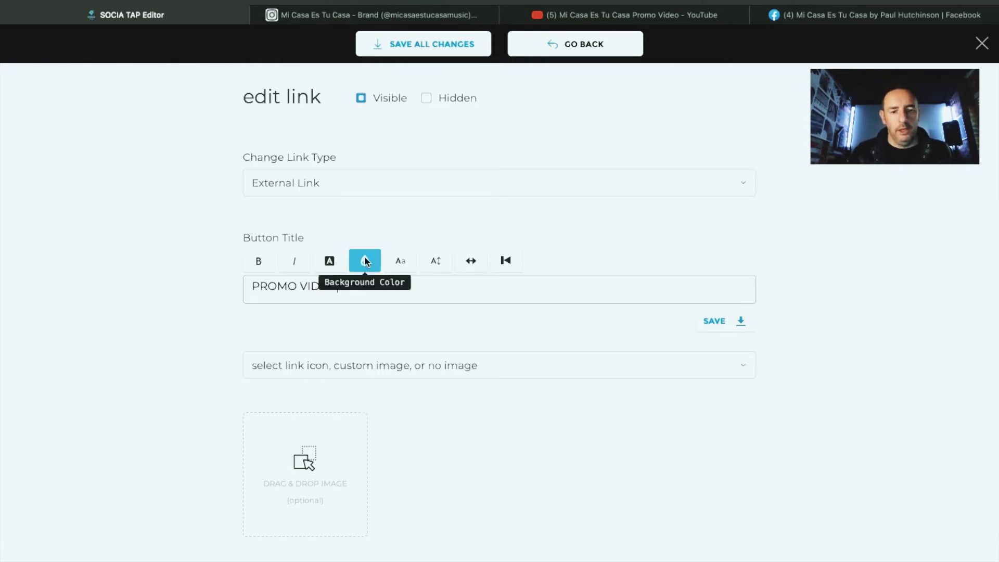
Set the PROMO VIDEO button's background color to #7a7a7a and its text color to #ffffff
left_click(364, 261)
left_click(404, 309)
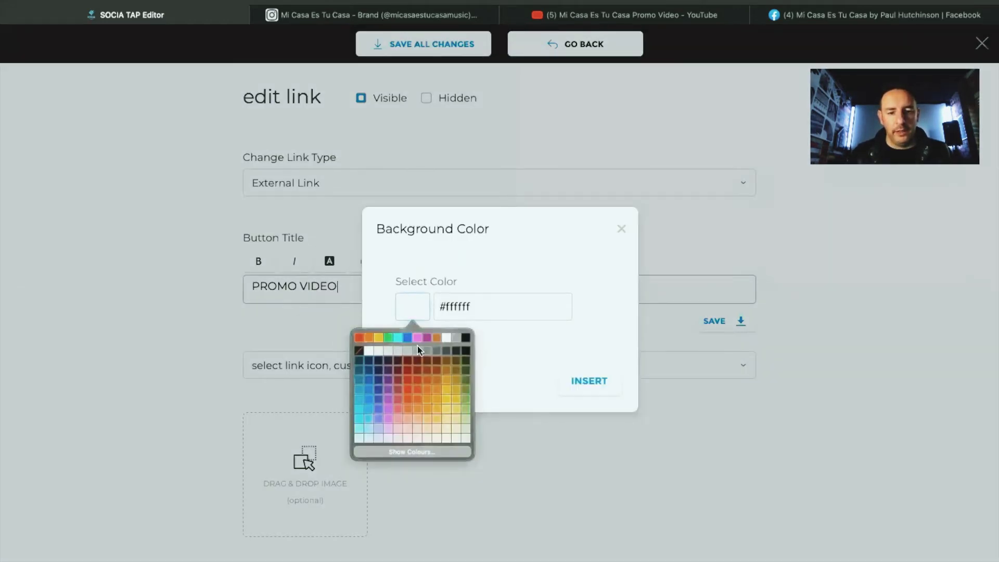
left_click(426, 349)
left_click(586, 381)
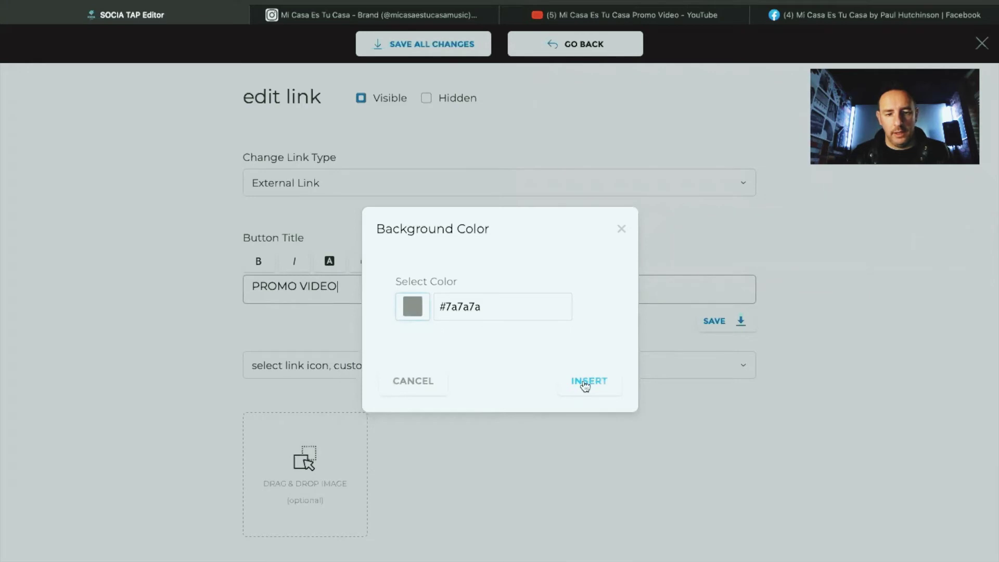
left_click(329, 261)
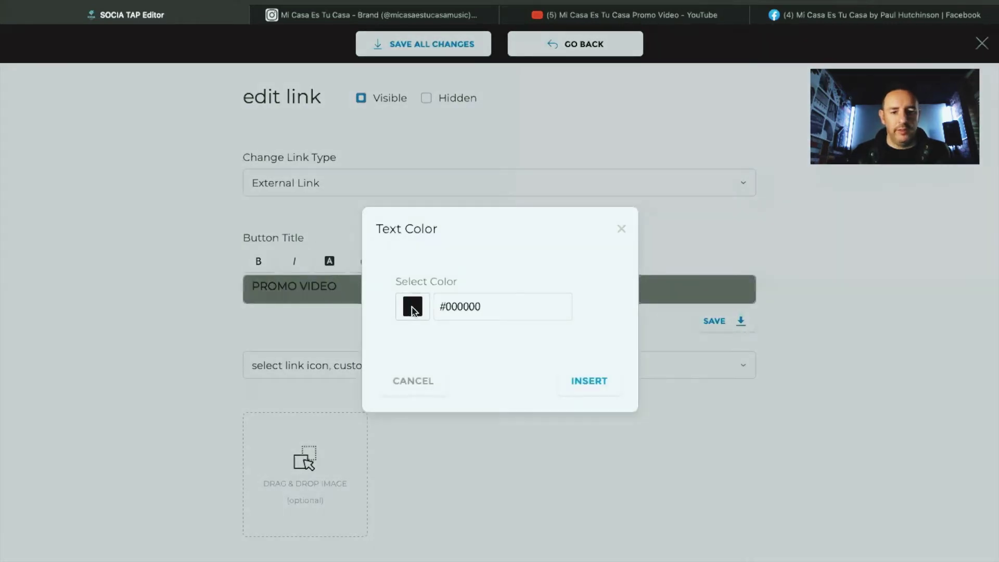
left_click(412, 306)
left_click(447, 337)
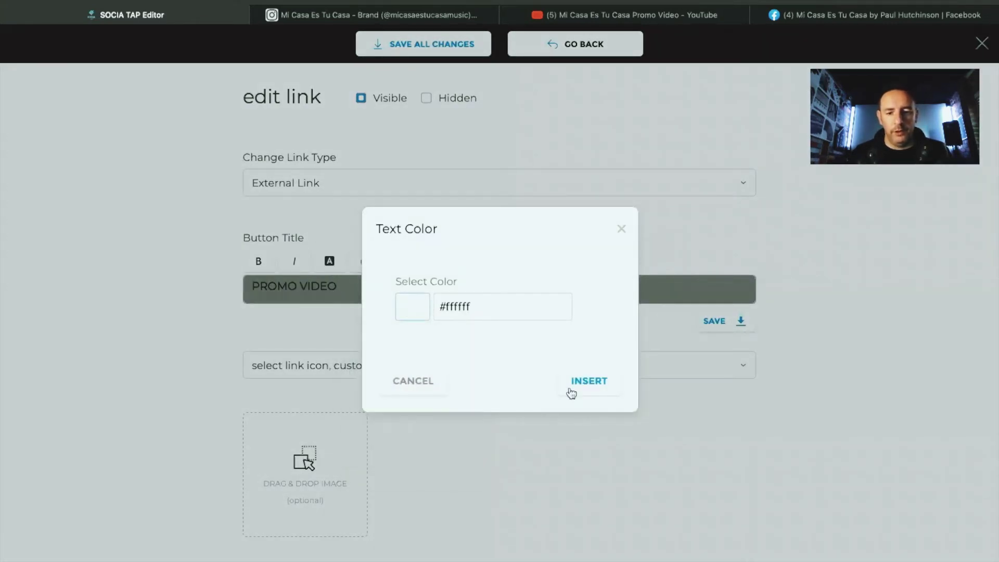
left_click(594, 392)
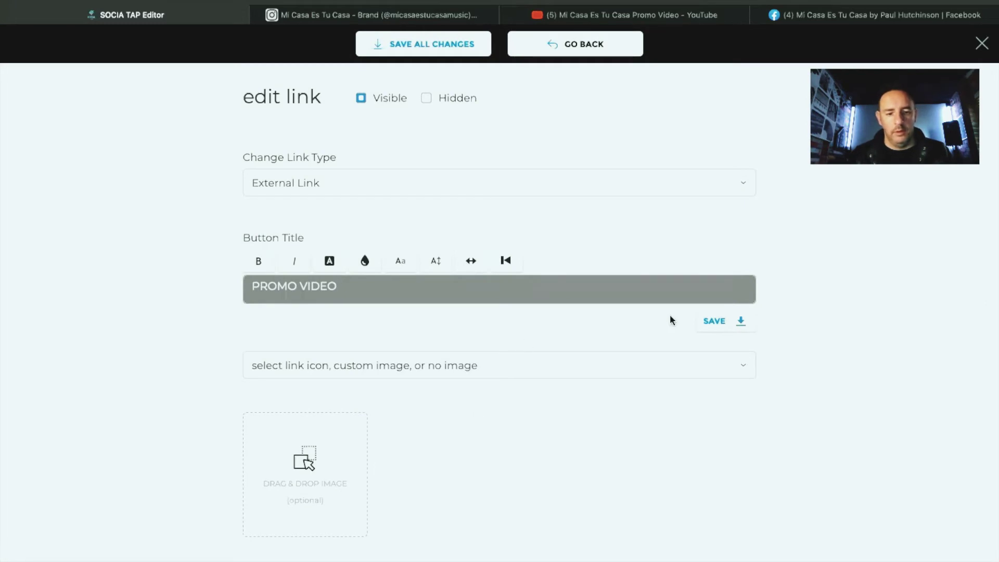
Copy the promo video's YouTube address into the link's site address and save it
scroll(470, 422, "down", 4)
left_click(610, 12)
right_click(530, 1)
left_click(544, 3)
left_click(125, 15)
right_click(312, 436)
left_click(330, 478)
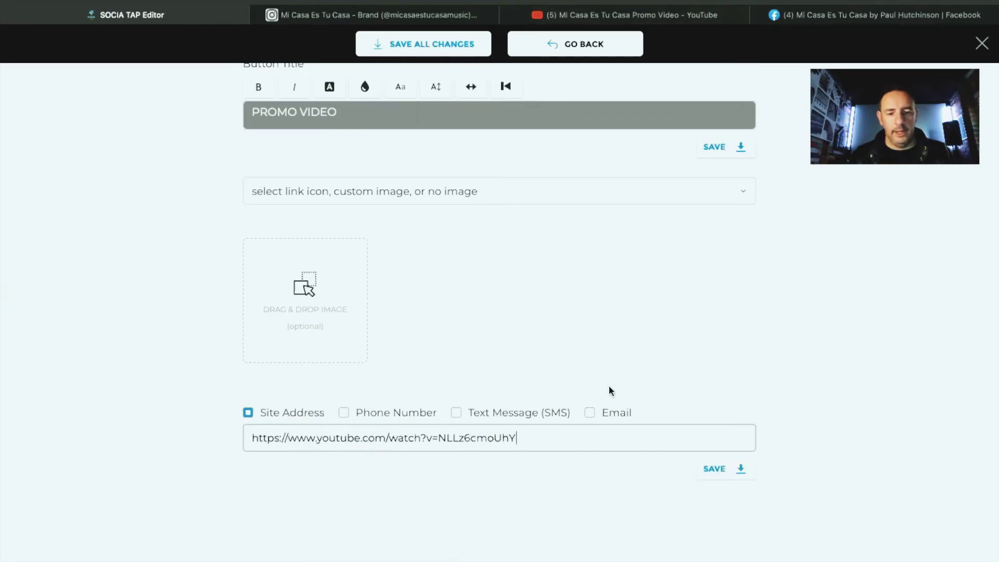
left_click(729, 465)
Save the PROMO VIDEO button title and return to the theme editor
scroll(735, 333, "up", 3)
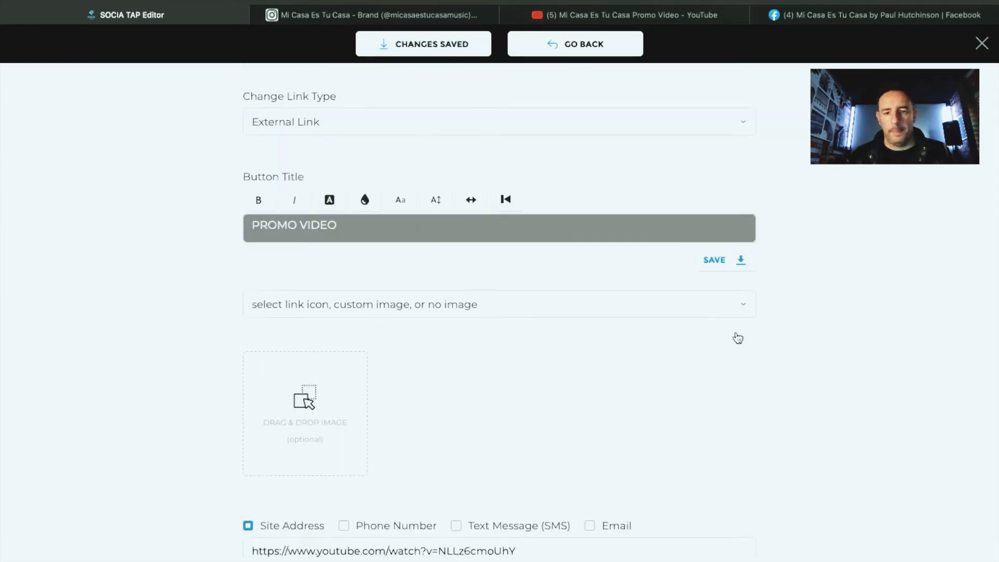
left_click(719, 301)
scroll(498, 178, "up", 1)
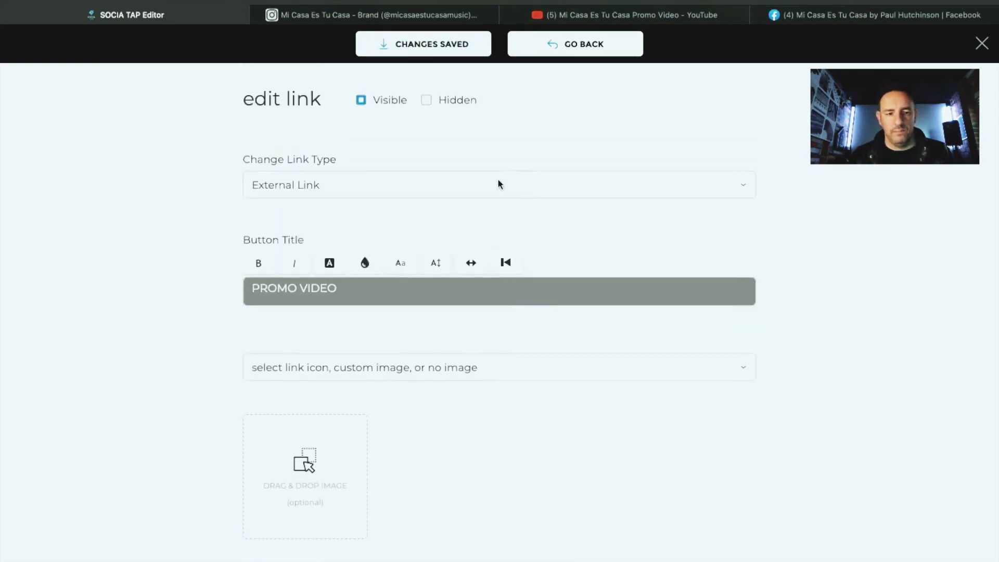
left_click(582, 49)
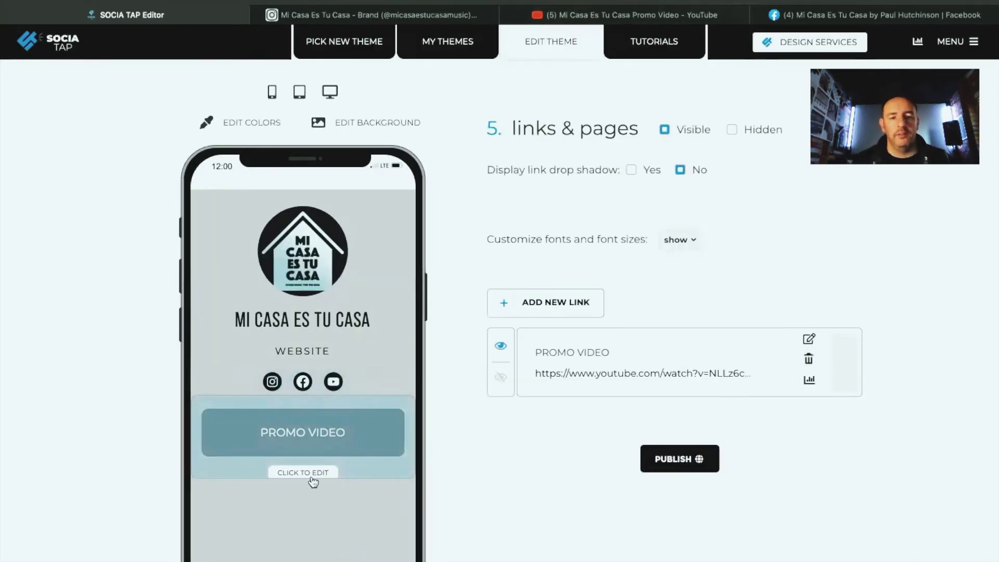
Open the phone preview of the page and test the PROMO VIDEO link
left_click(271, 95)
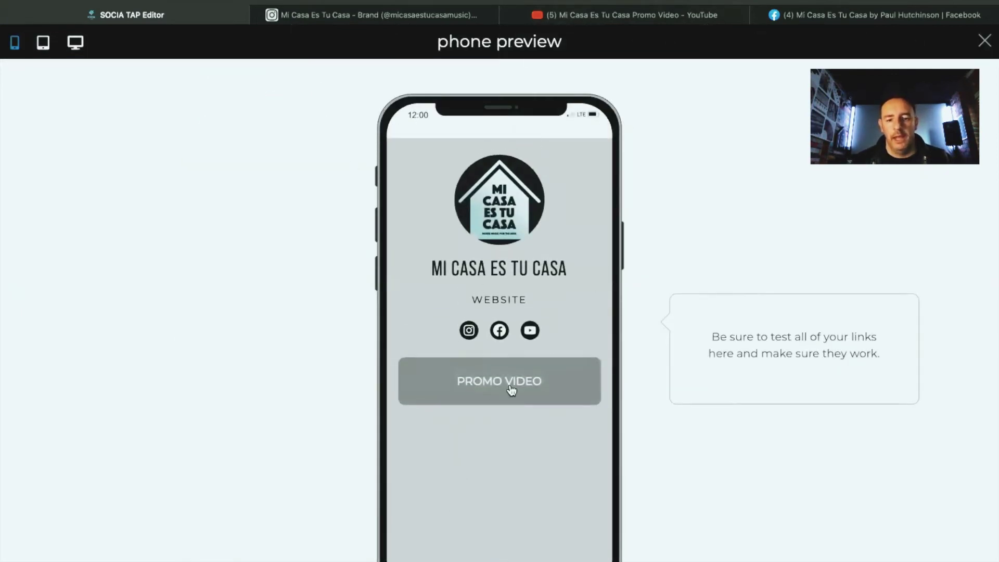
left_click(503, 383)
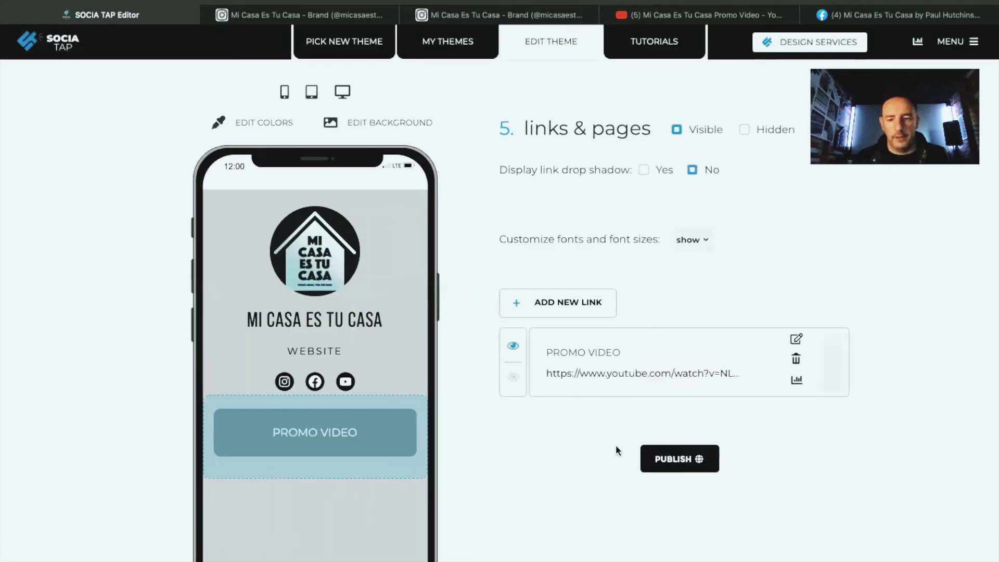
Add external links titled MIXCLOUD and SOUNDCLOUD that point to the DJ's profiles on those sites
left_click(551, 303)
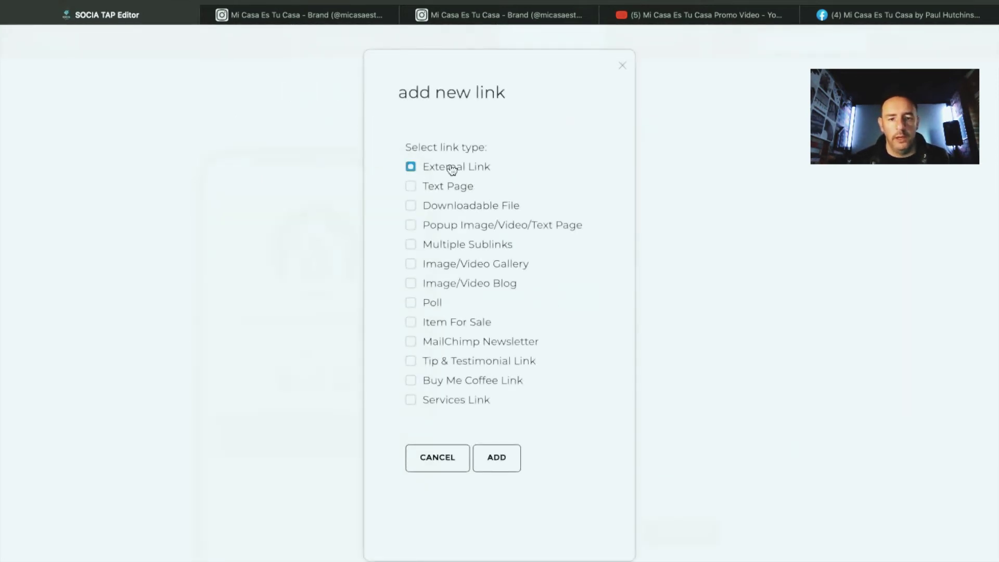
left_click(496, 458)
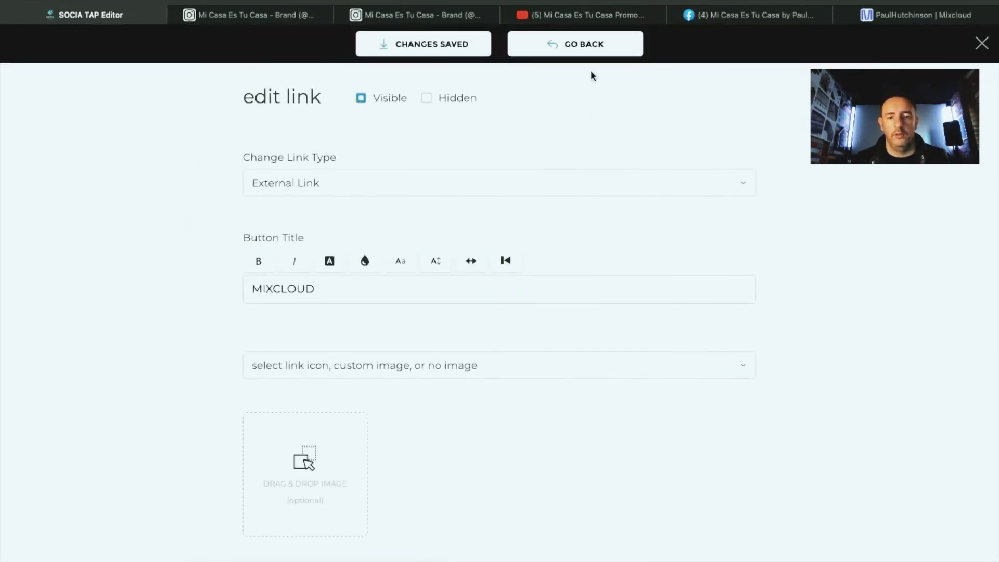
left_click(577, 45)
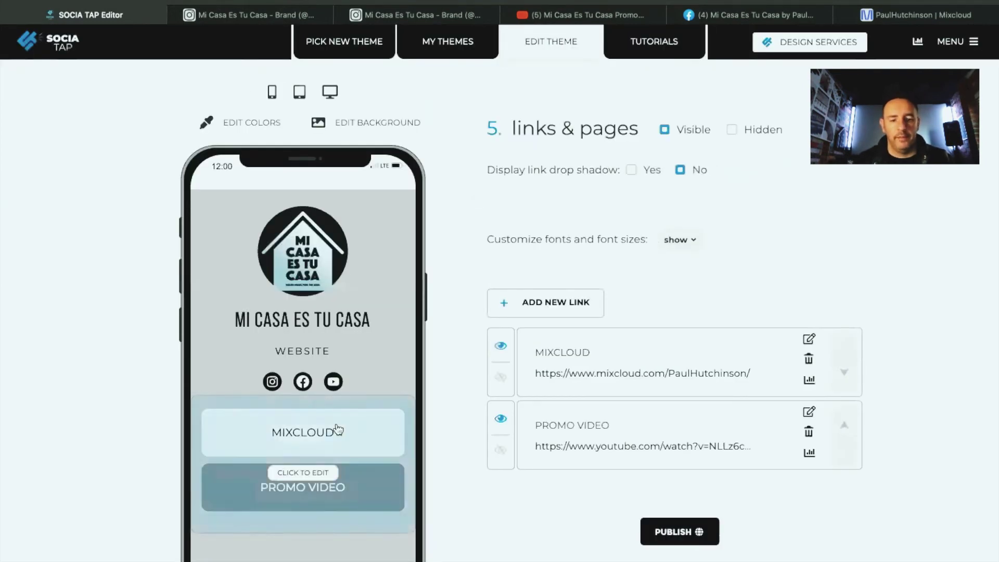
left_click(532, 311)
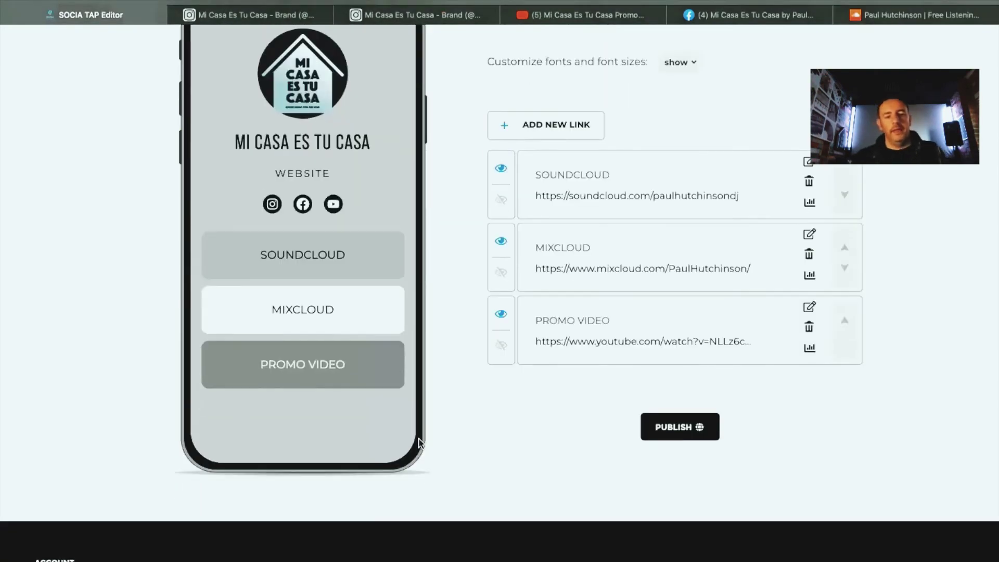
Publish the finished theme, confirm the publication, and copy the page's public SociaTap link
scroll(339, 339, "up", 3)
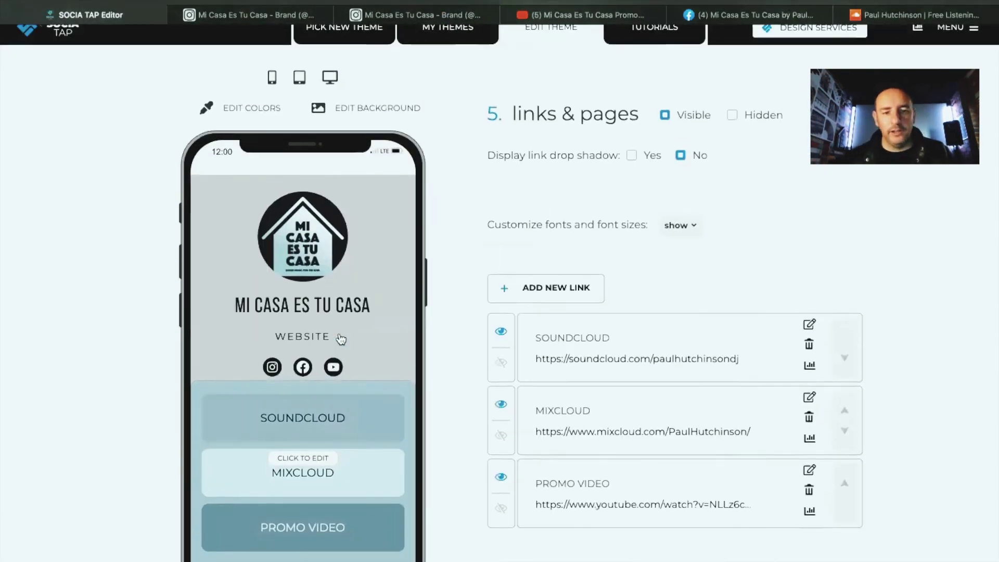
scroll(341, 339, "down", 3)
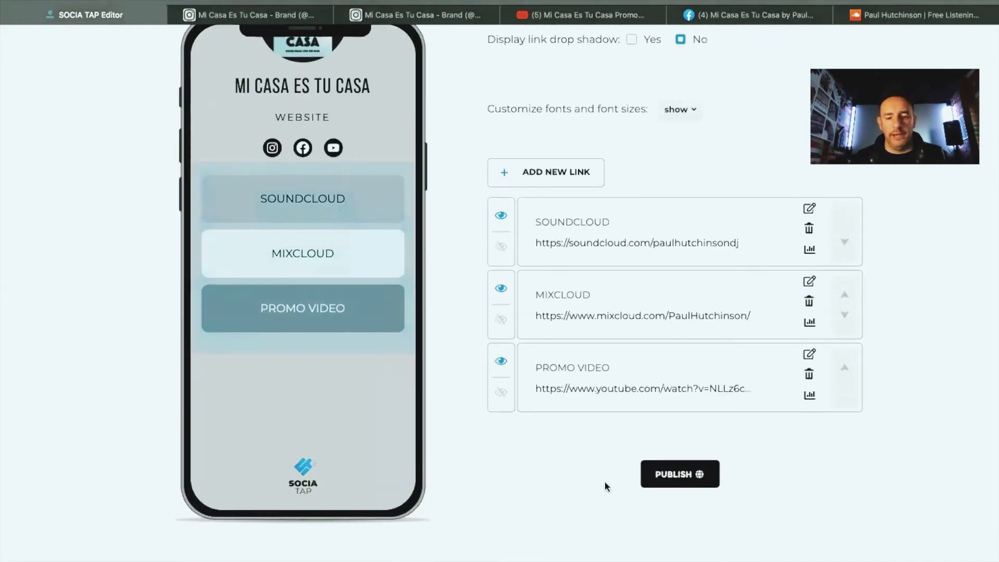
left_click(680, 467)
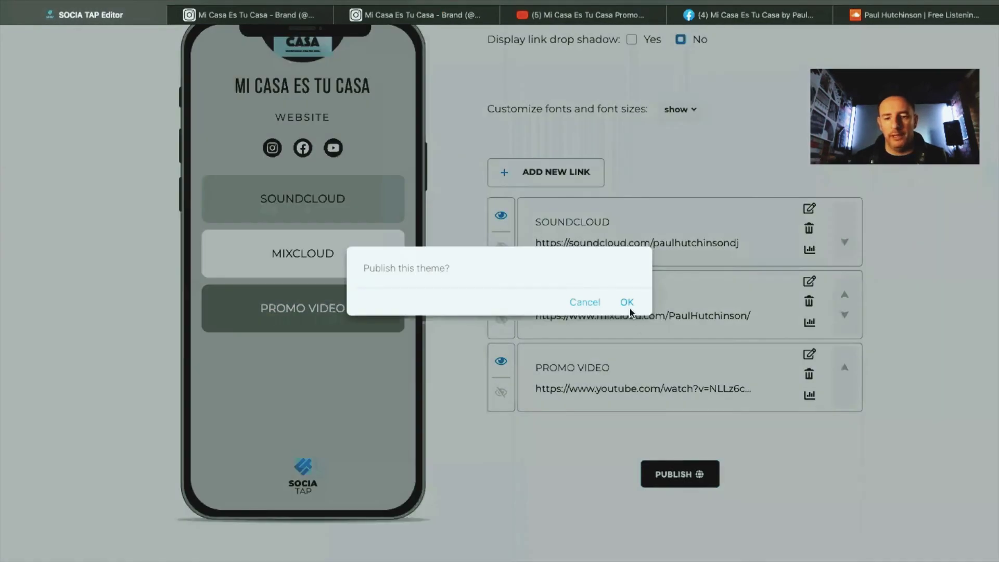
left_click(627, 303)
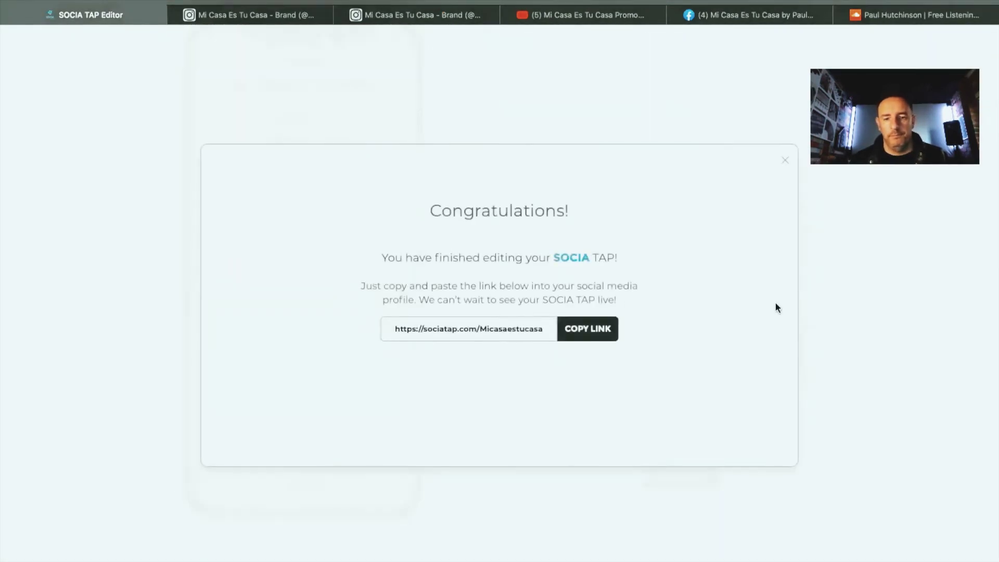
left_click(600, 340)
left_click(566, 333)
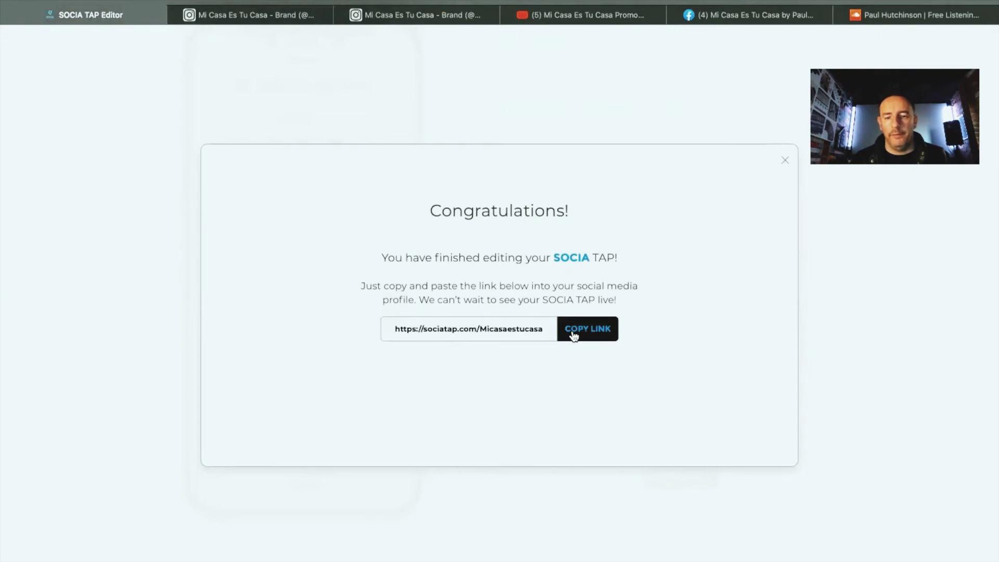
left_click(479, 23)
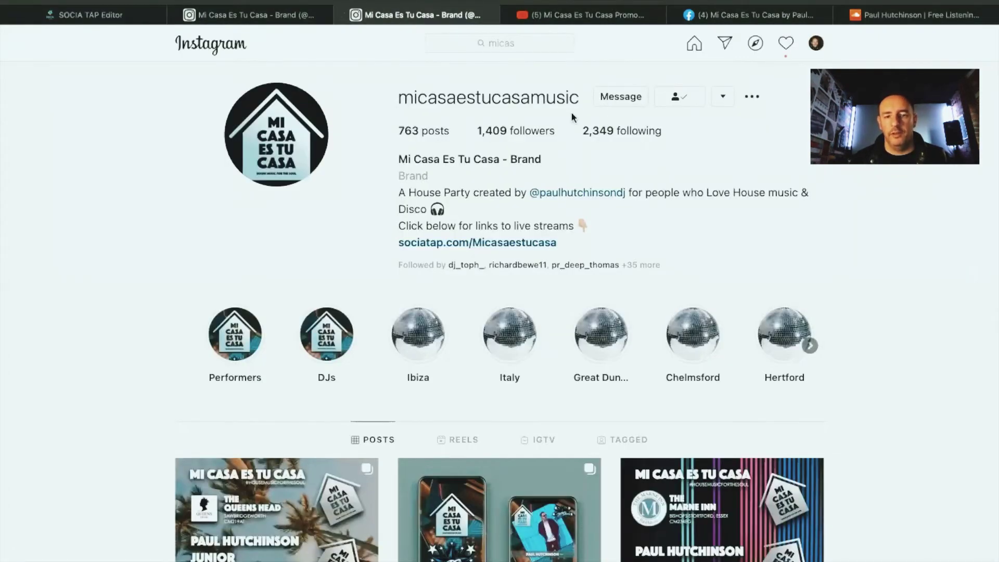
left_click(617, 97)
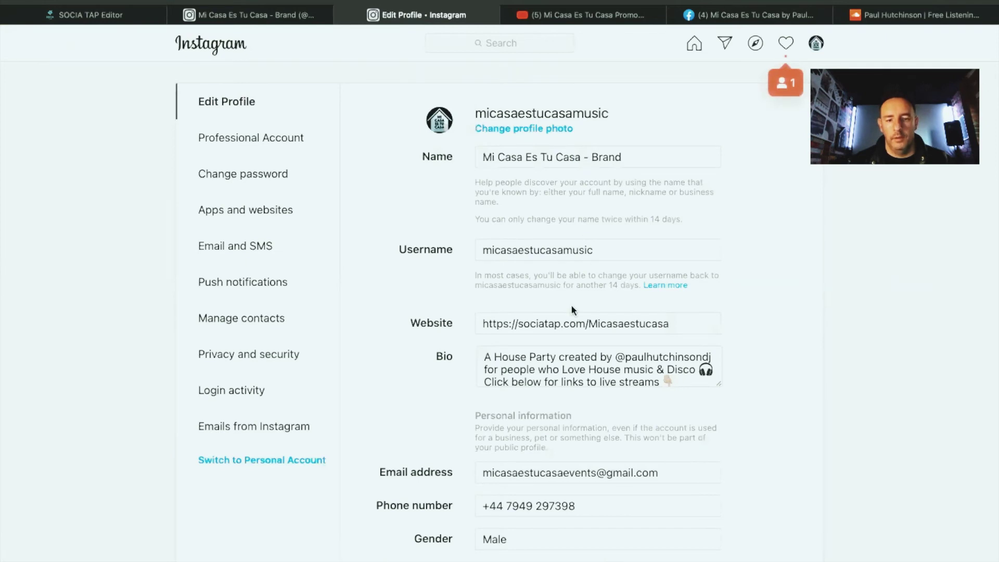
left_click(680, 328)
key("ctrl+a")
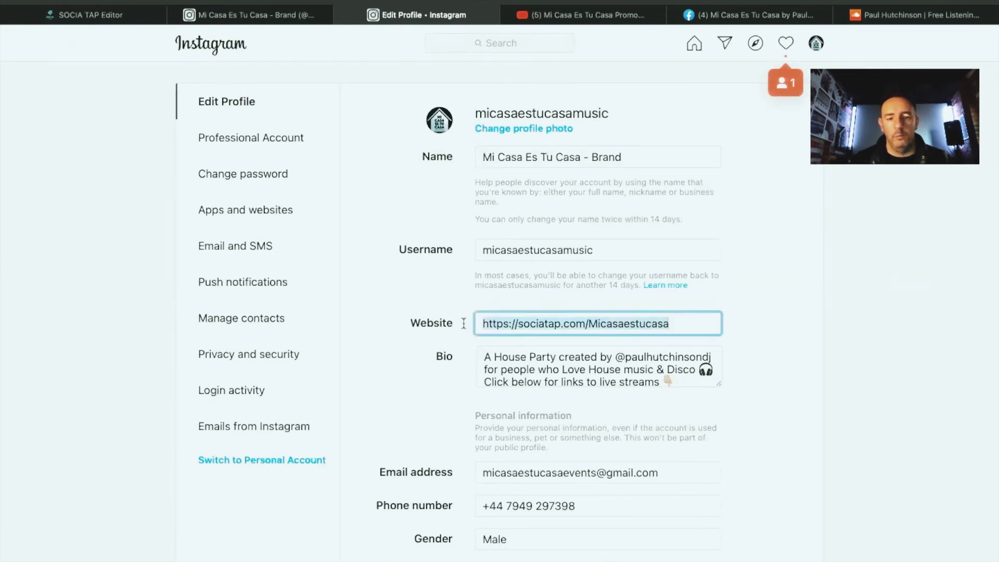
right_click(501, 324)
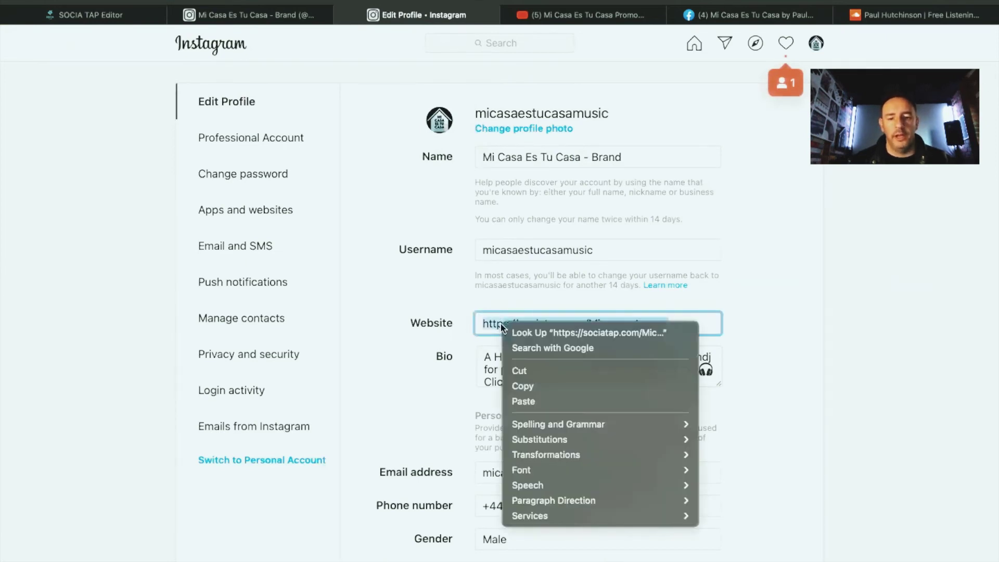
left_click(515, 402)
scroll(726, 450, "down", 3)
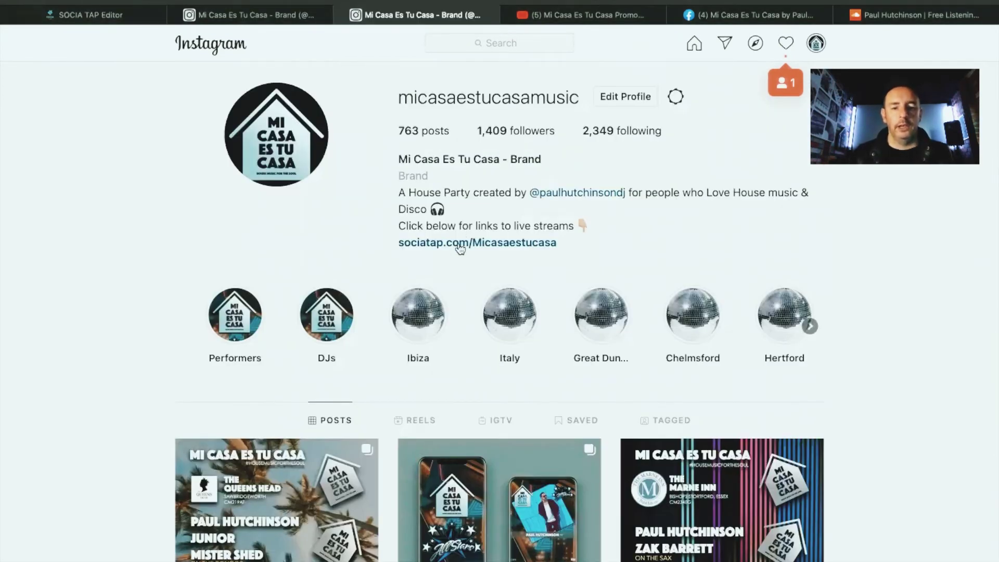
Open the SociaTap link in the Instagram bio, look over the published page, and close it again
left_click(460, 244)
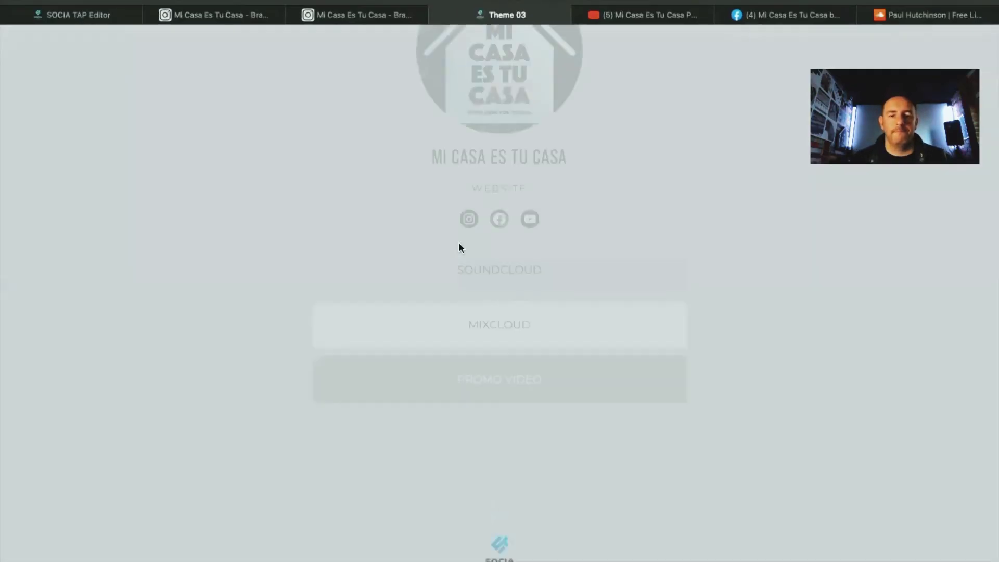
scroll(620, 369, "down", 2)
scroll(620, 369, "up", 2)
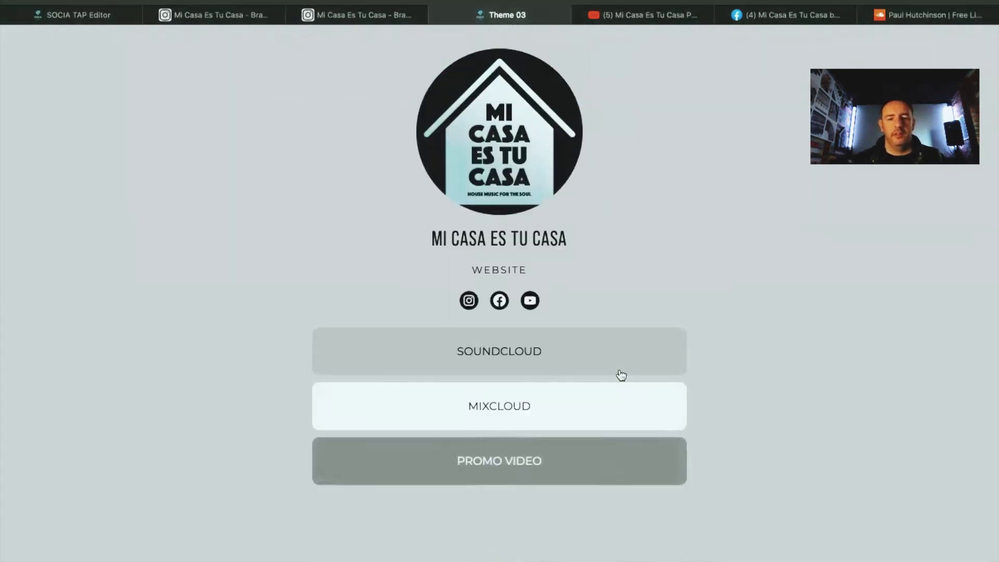
key("super+w")
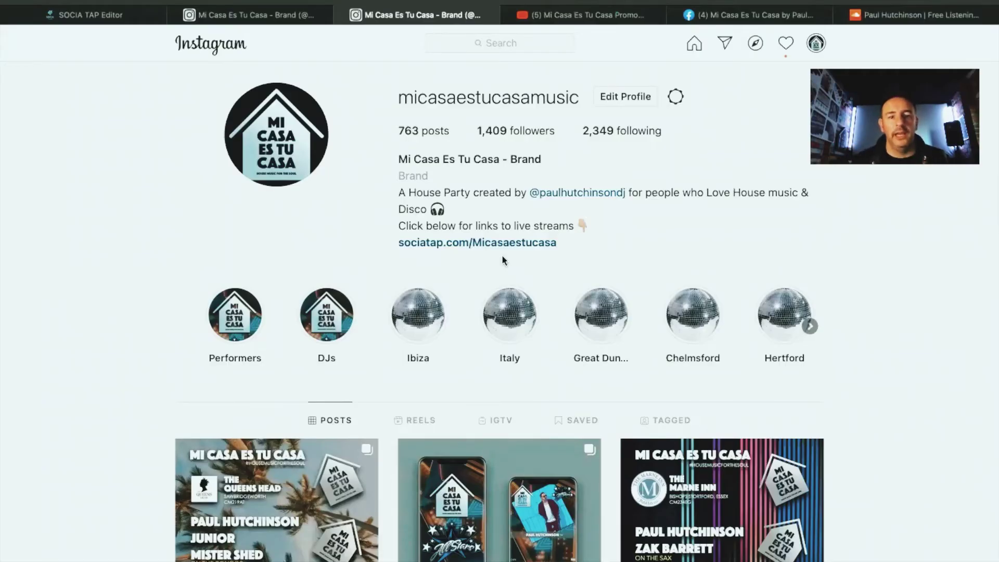
Return to the SociaTap editor and browse the layouts in the gallery of selectable themes
left_click(85, 31)
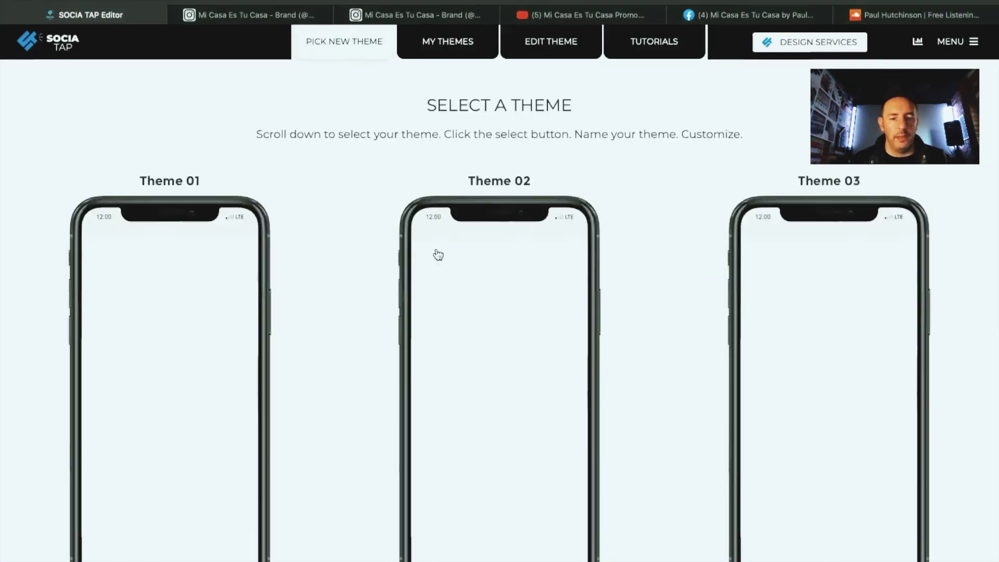
scroll(538, 514, "down", 3)
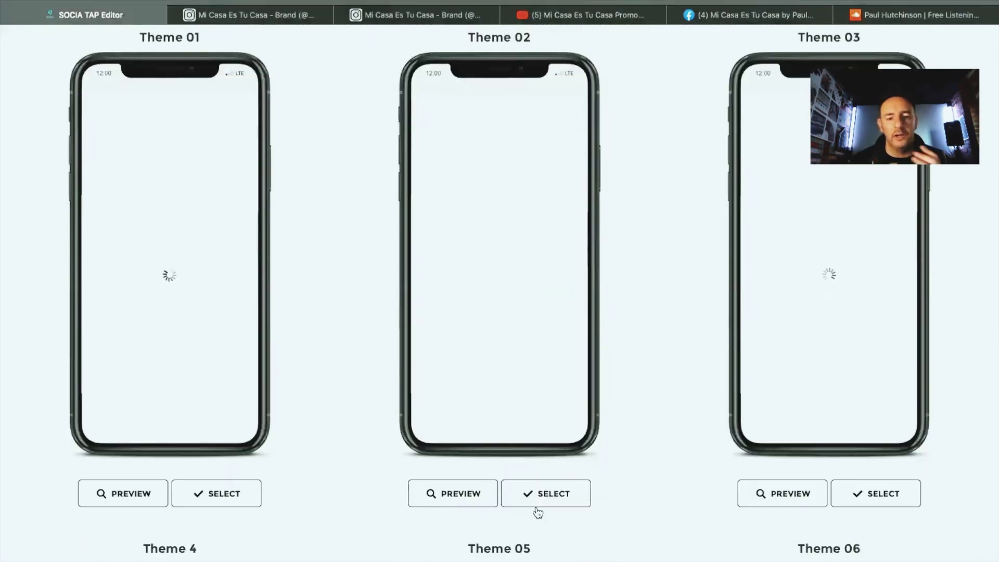
scroll(538, 513, "down", 2)
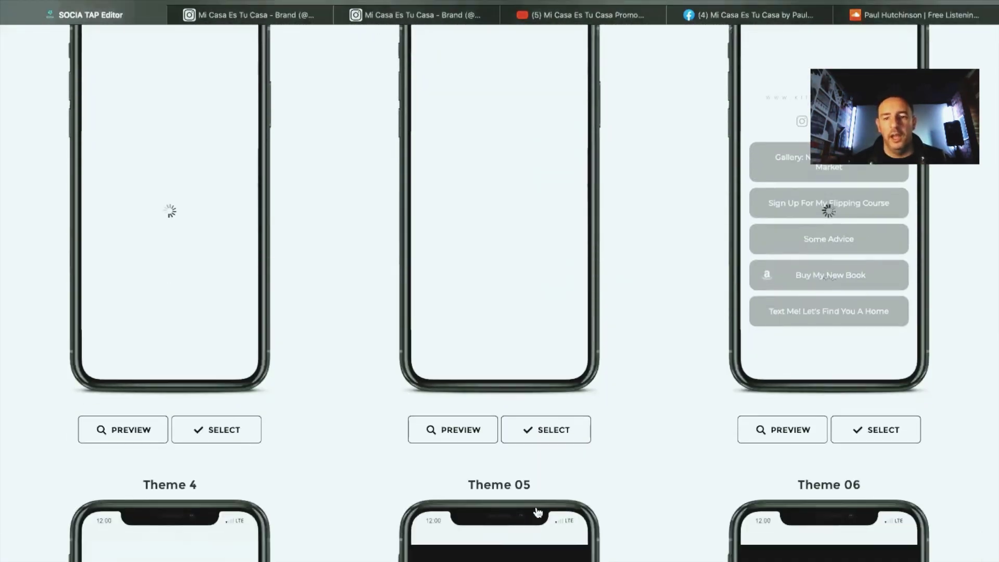
scroll(538, 512, "up", 5)
scroll(542, 463, "down", 12)
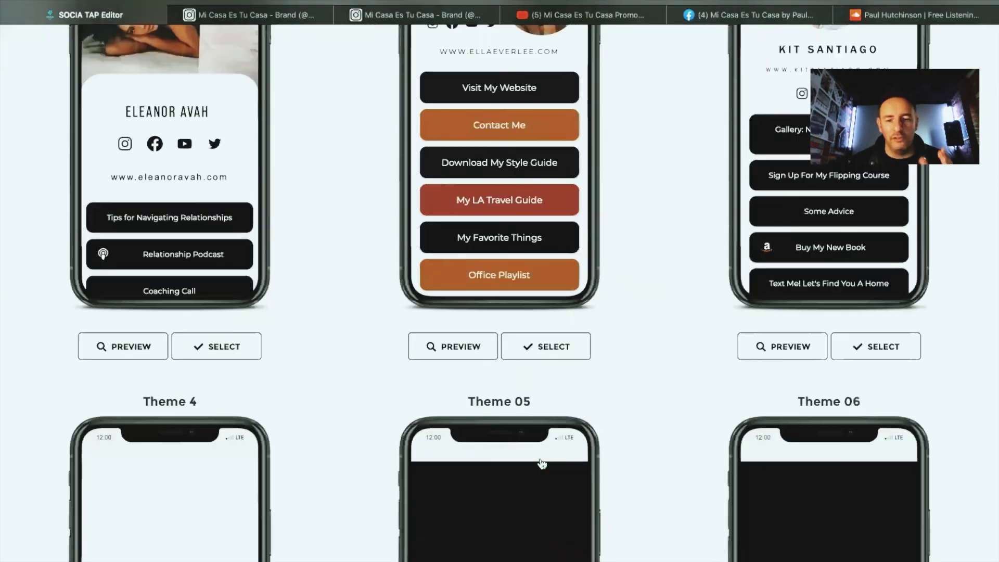
scroll(542, 463, "up", 7)
scroll(541, 463, "up", 5)
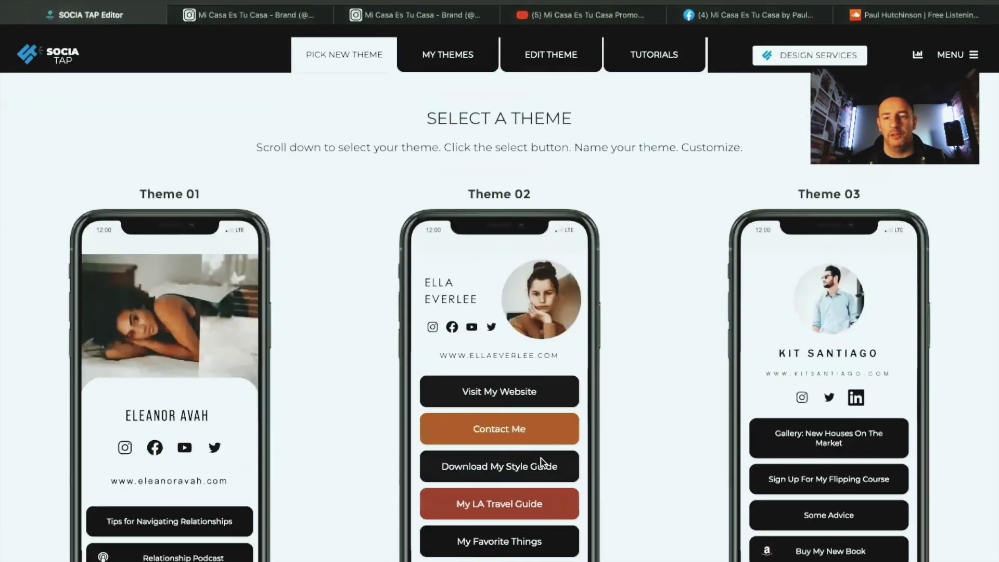
Open the SociaTap tutorials on YouTube and look through the channel's uploaded how-to videos
left_click(658, 44)
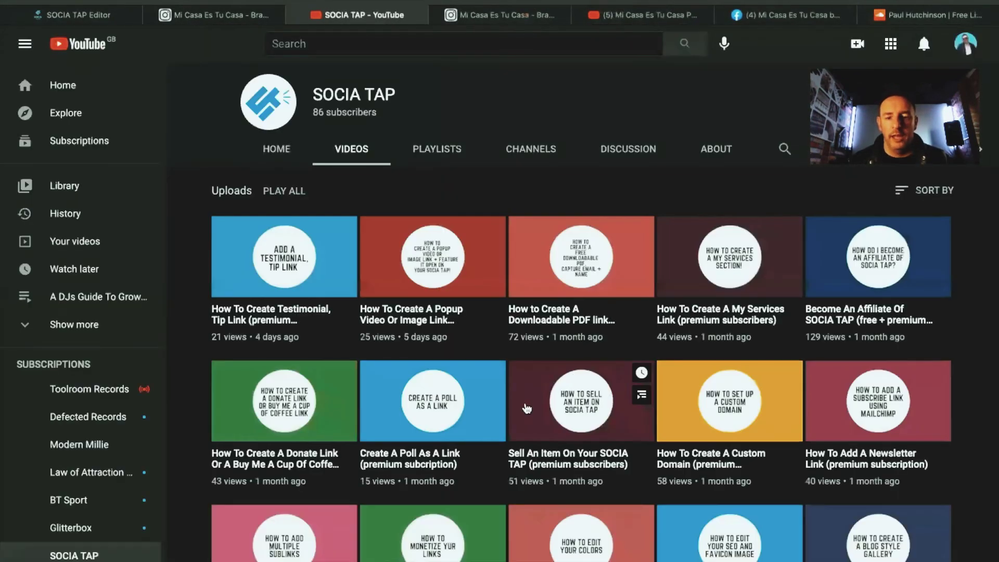
scroll(506, 438, "down", 3)
scroll(505, 439, "down", 2)
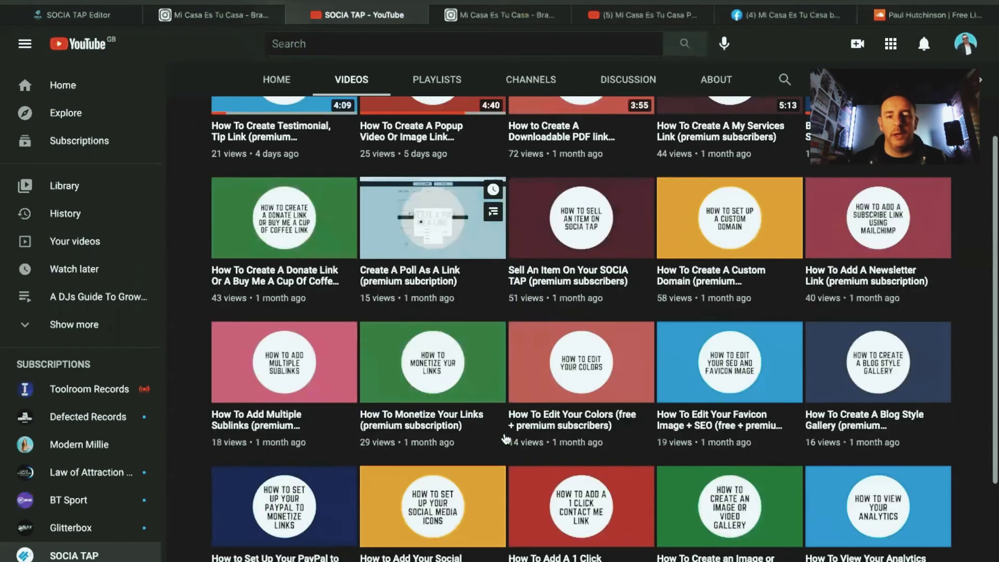
scroll(506, 439, "up", 4)
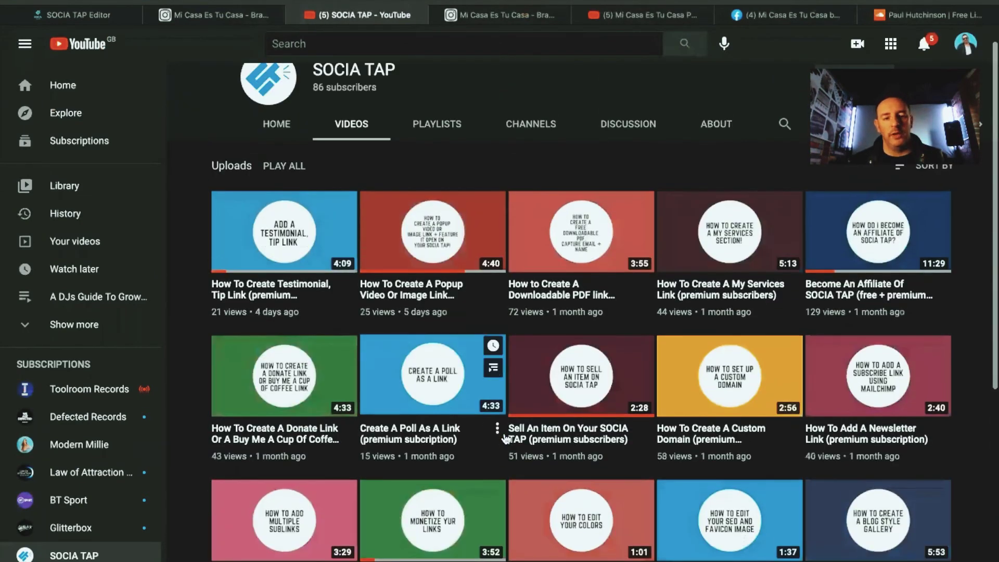
scroll(505, 438, "down", 1)
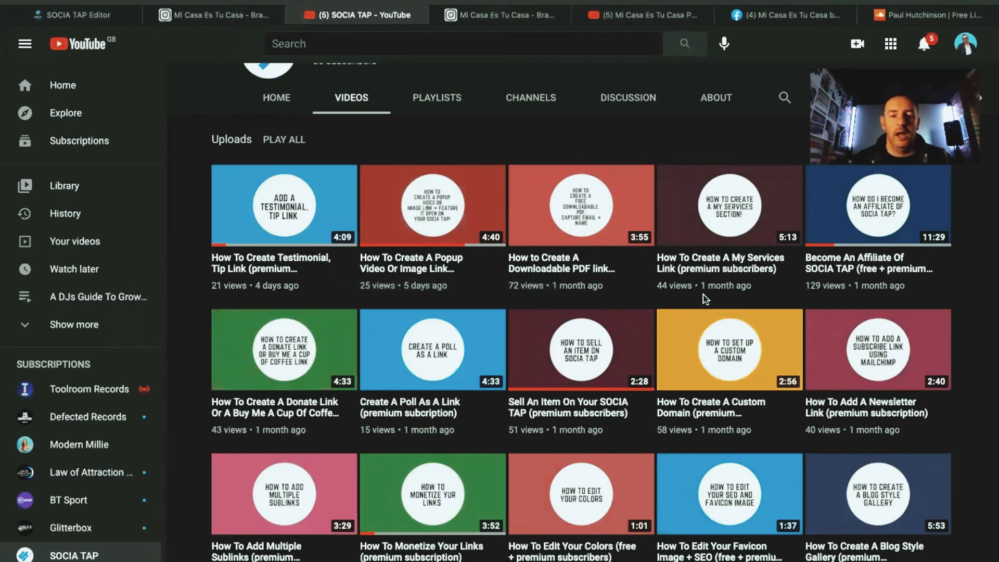
scroll(705, 299, "down", 1)
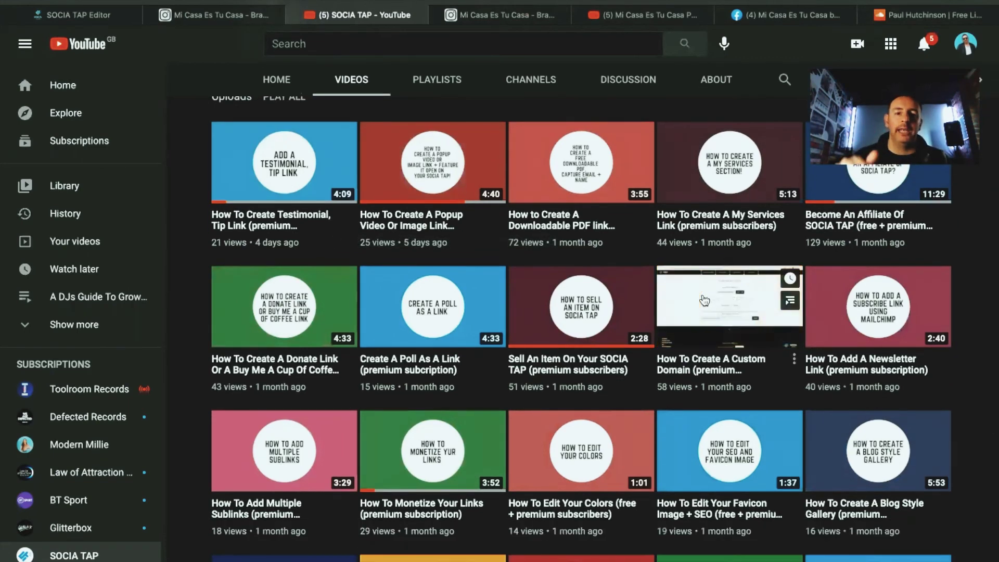
scroll(705, 299, "up", 2)
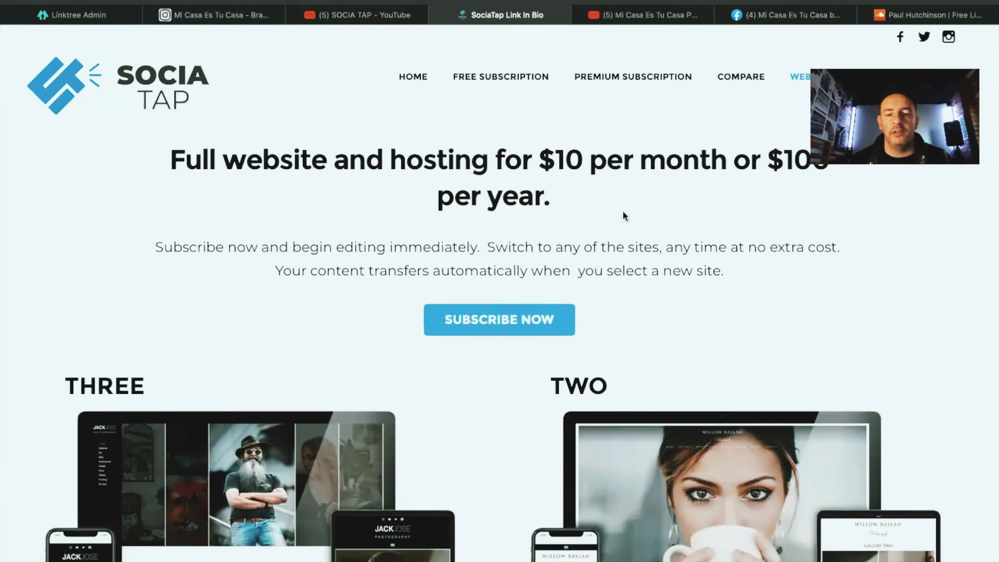
Review the pricing and template previews on SociaTap's full website and hosting page
scroll(608, 217, "down", 3)
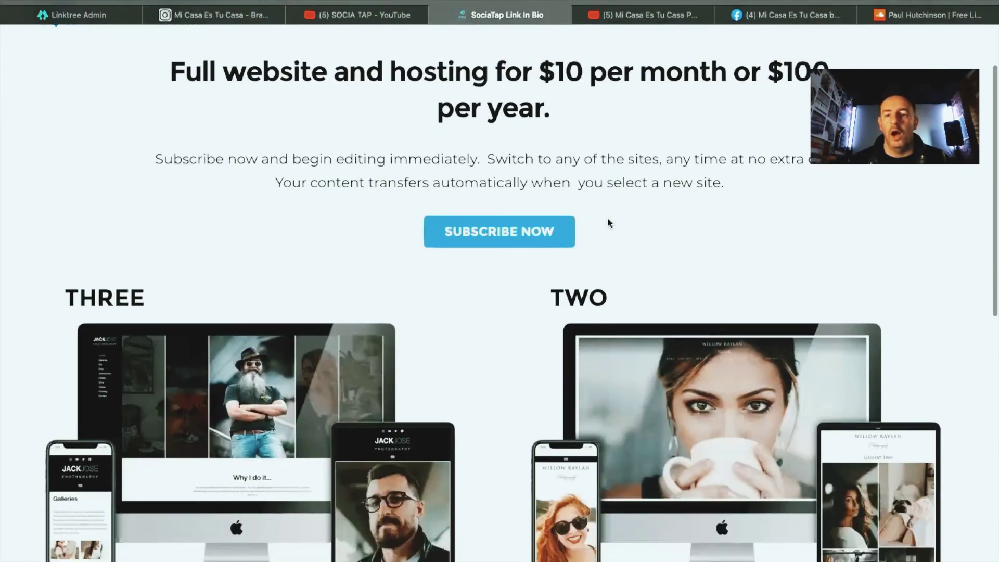
scroll(614, 206, "up", 3)
scroll(633, 354, "down", 5)
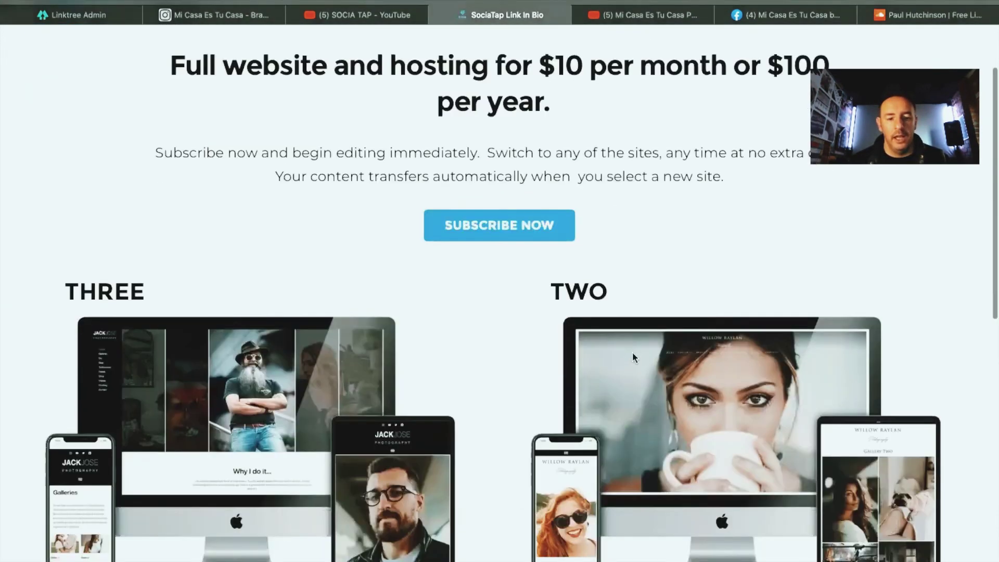
Open the demo of website template THREE, examine its home page sections, and return to the template overview
left_click(251, 435)
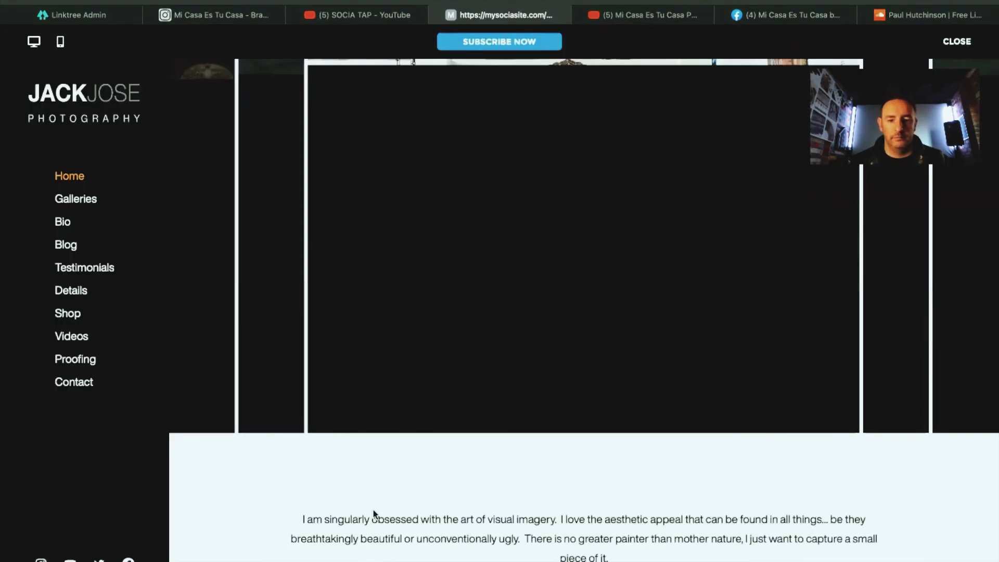
scroll(373, 508, "down", 8)
scroll(373, 508, "down", 10)
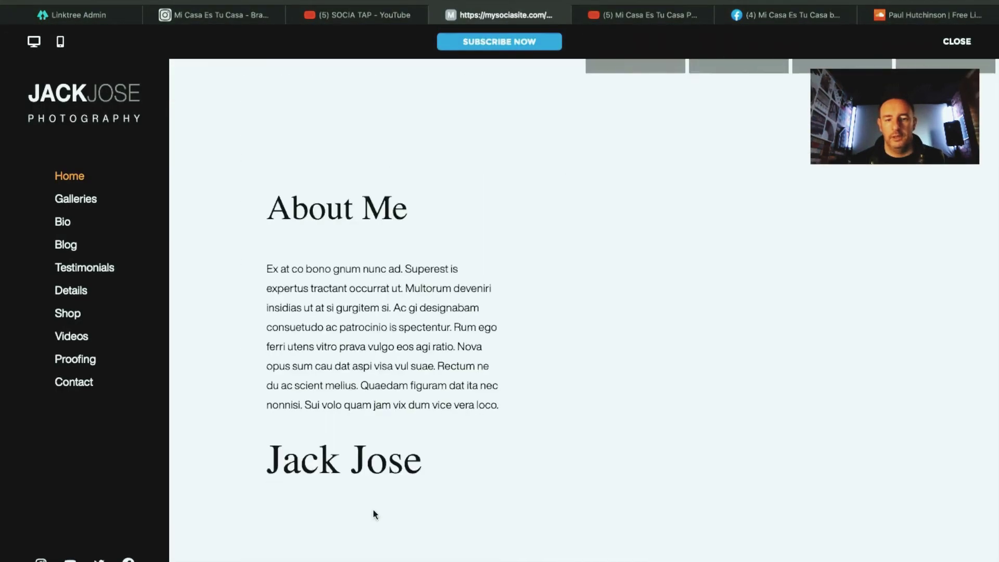
scroll(134, 290, "up", 10)
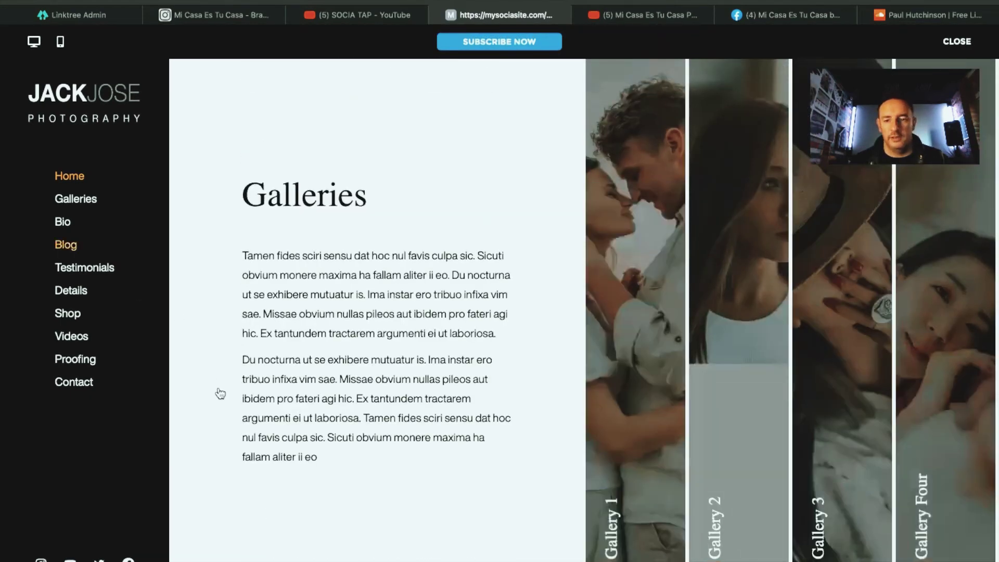
key("super+Left")
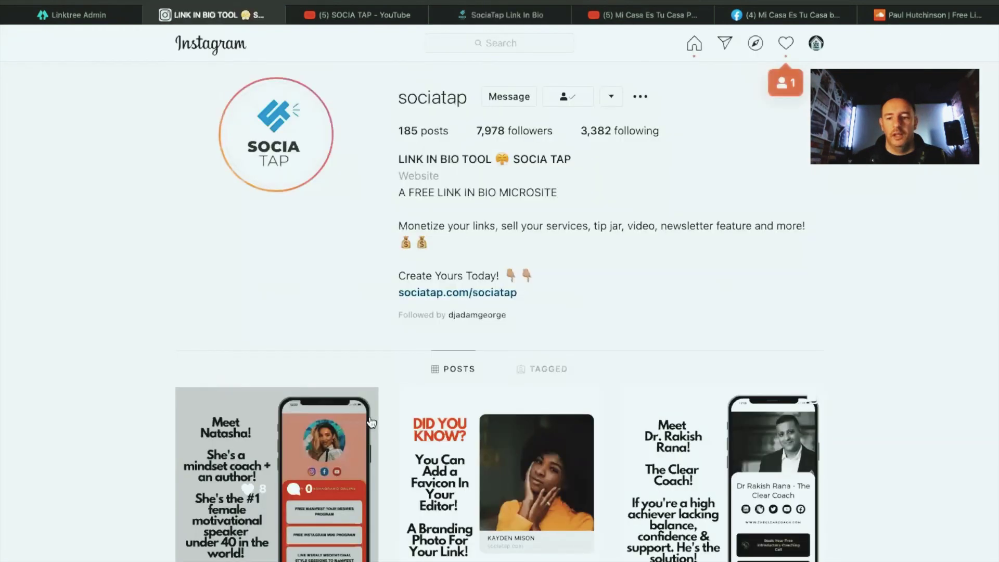
Browse the sociatap Instagram posts, page through the client examples in the Clear Coach post, and close it
scroll(319, 347, "down", 4)
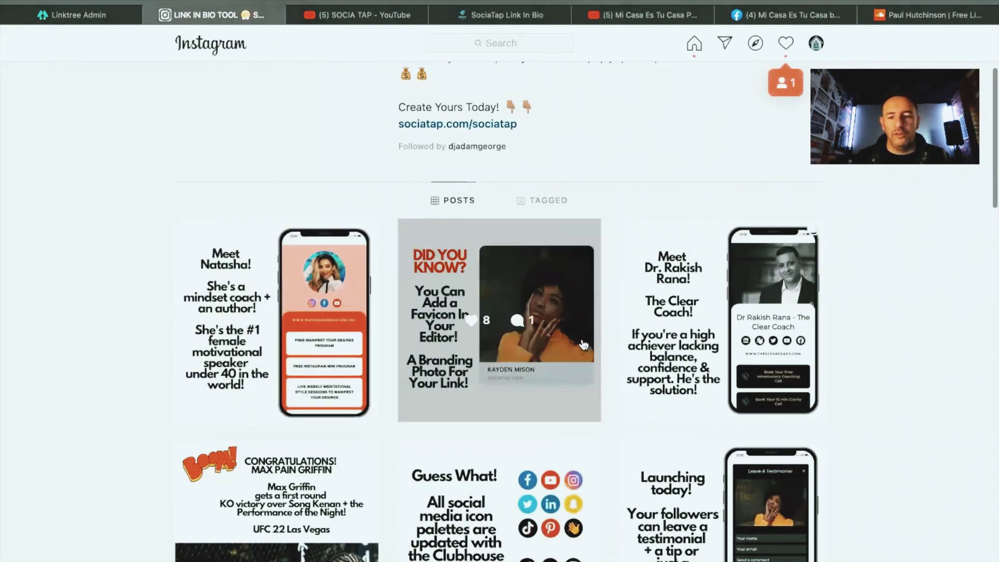
scroll(582, 345, "down", 1)
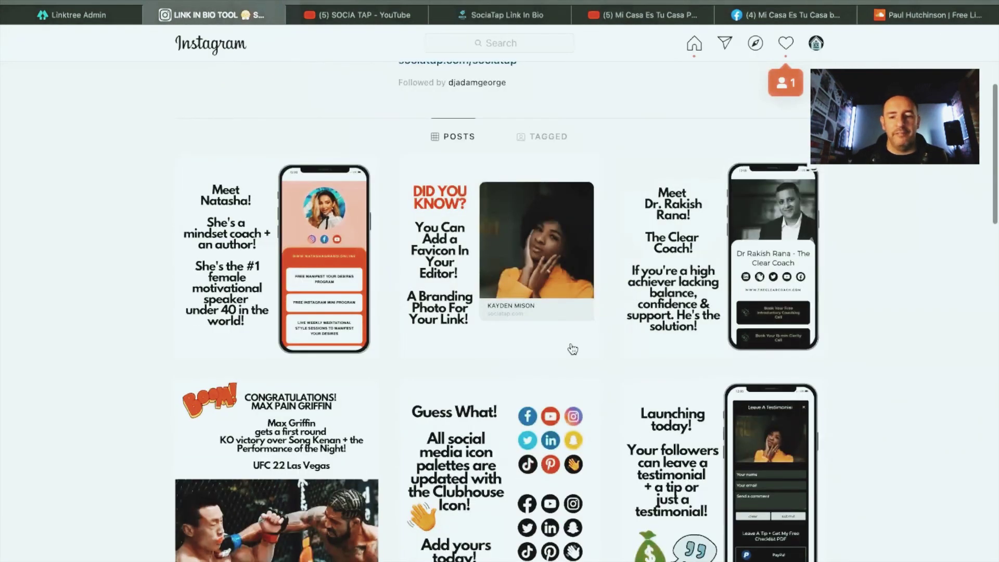
left_click(659, 289)
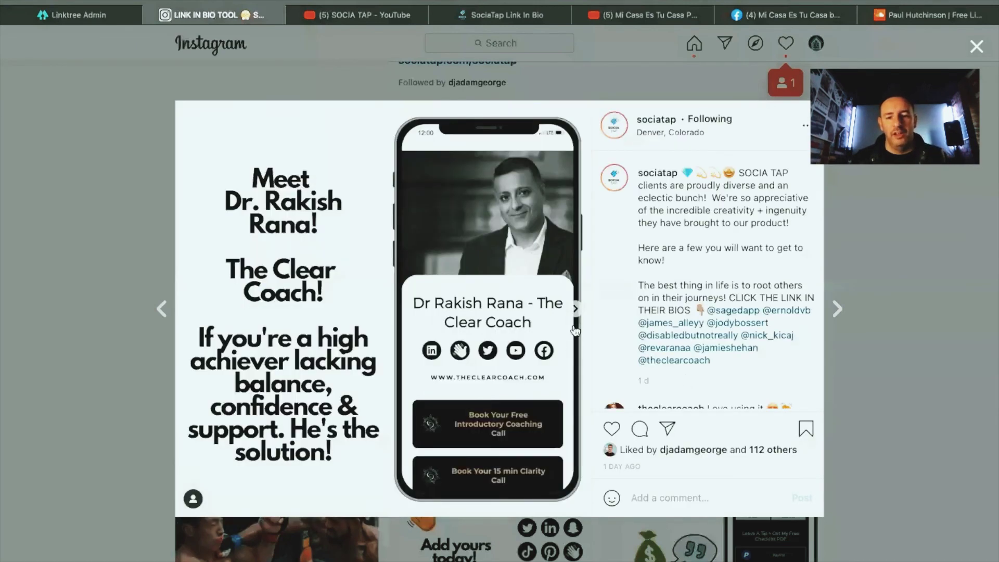
left_click(576, 315)
left_click(577, 316)
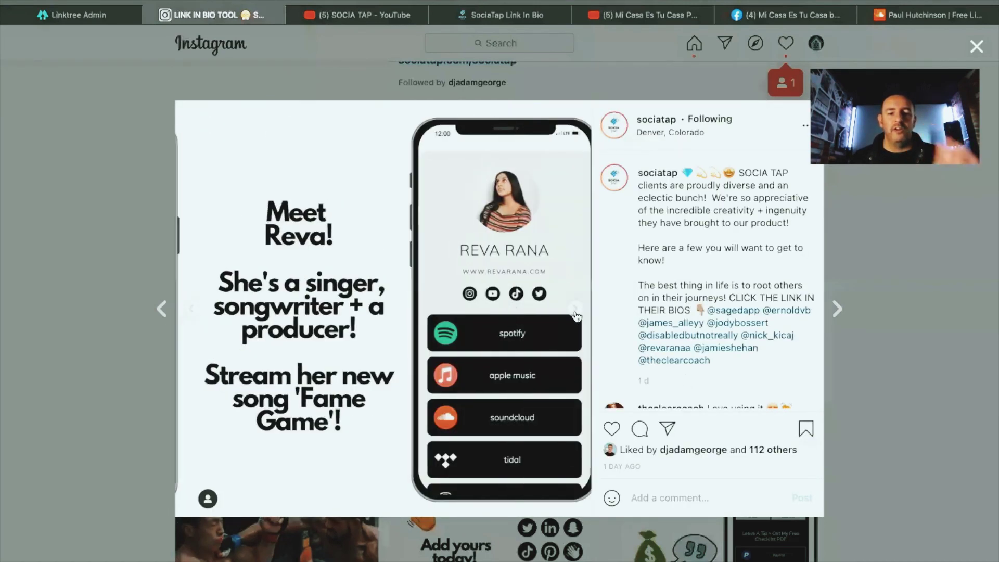
left_click(576, 315)
left_click(577, 316)
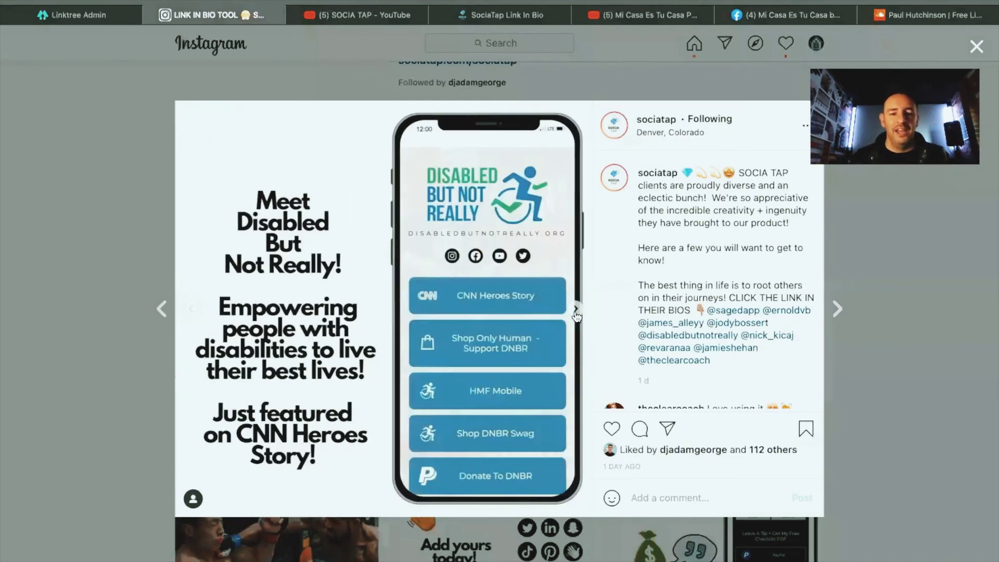
left_click(976, 48)
scroll(521, 320, "up", 5)
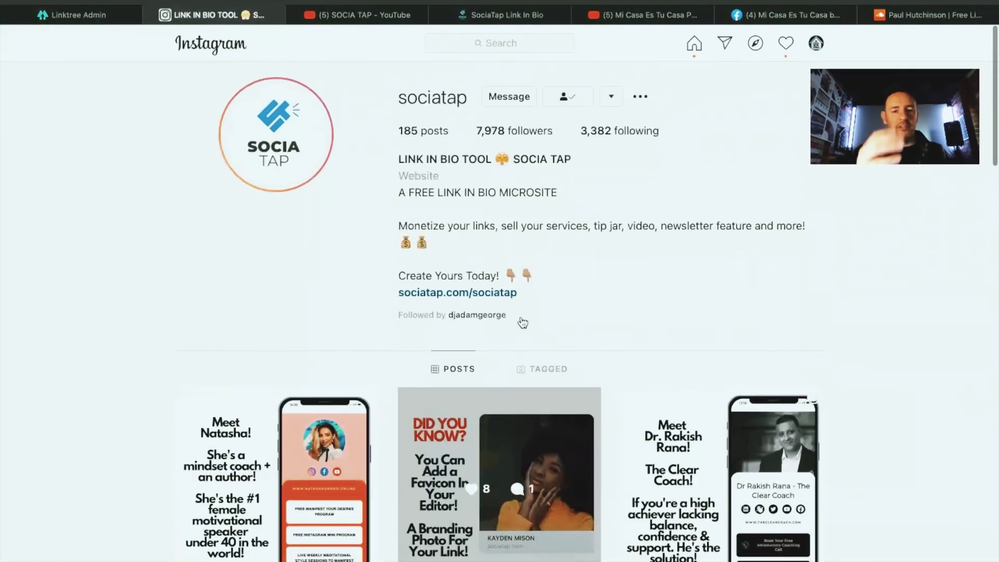